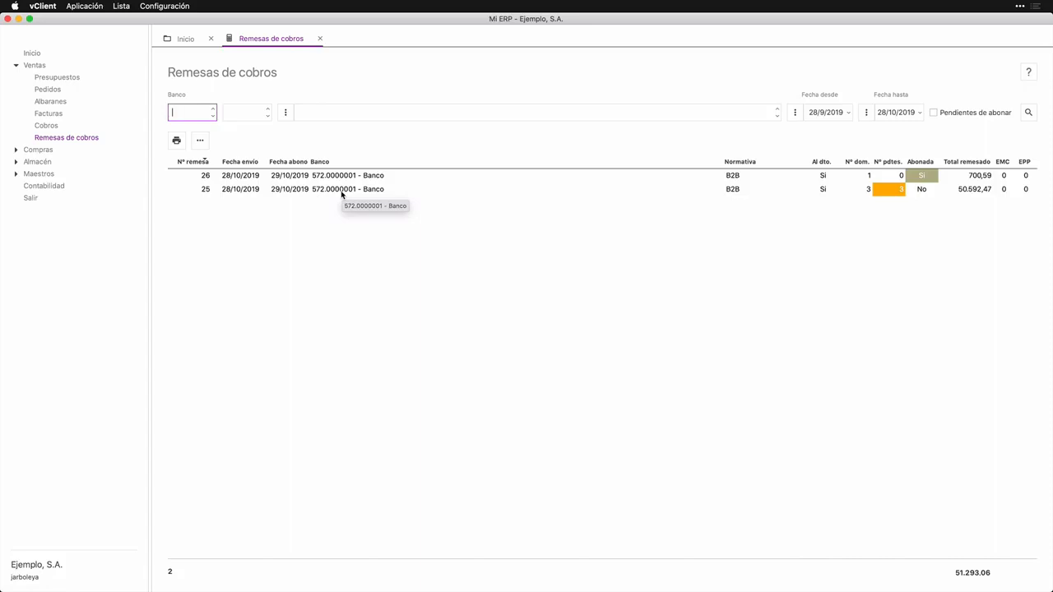
# Step: Open collection remittance 25 to review its due payments
pyautogui.doubleClick(340, 189)
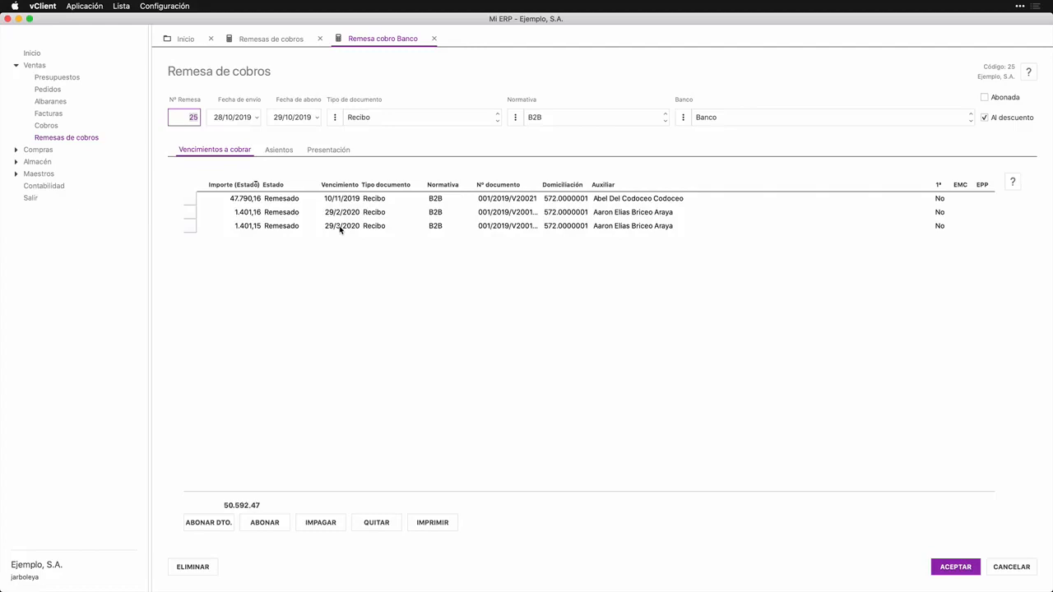
# Step: List the Cobros dated from 1/1/2018 to 31/12/2019 and sort them by Normativa in descending order
pyautogui.click(64, 125)
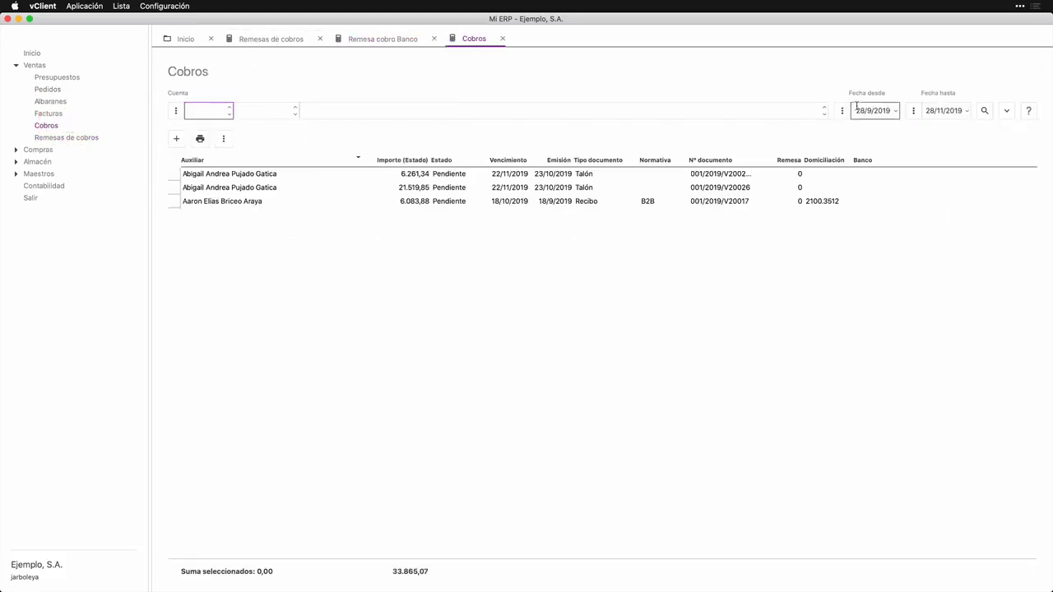
pyautogui.click(842, 110)
pyautogui.click(856, 149)
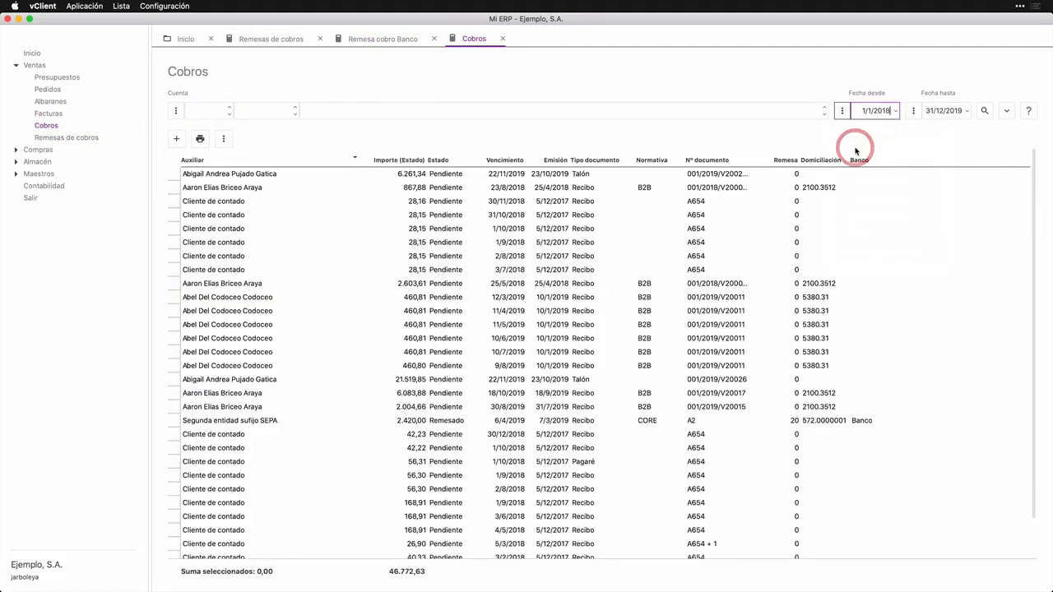
pyautogui.click(645, 161)
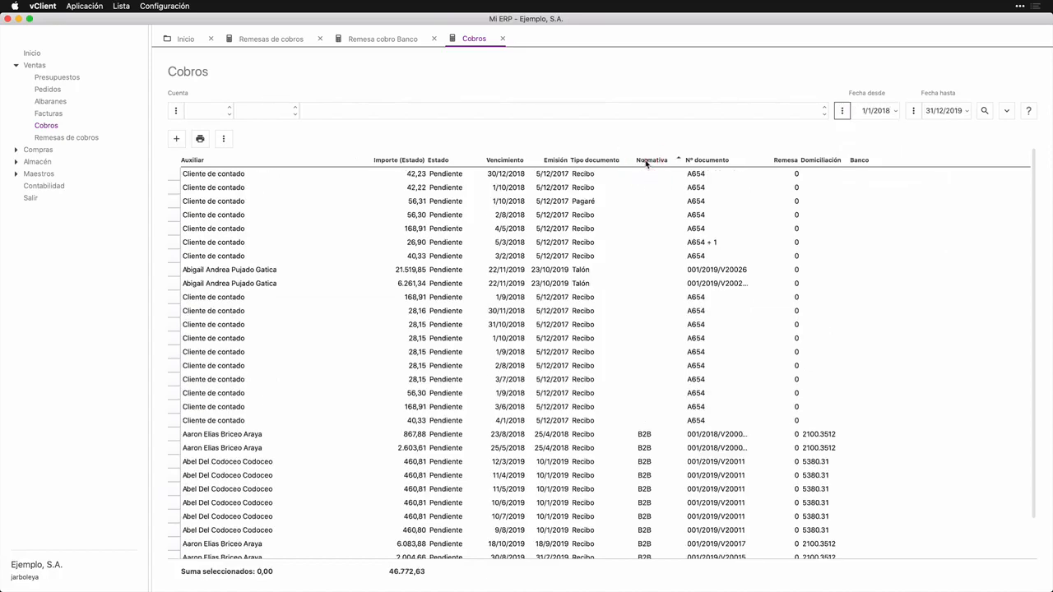
pyautogui.click(646, 162)
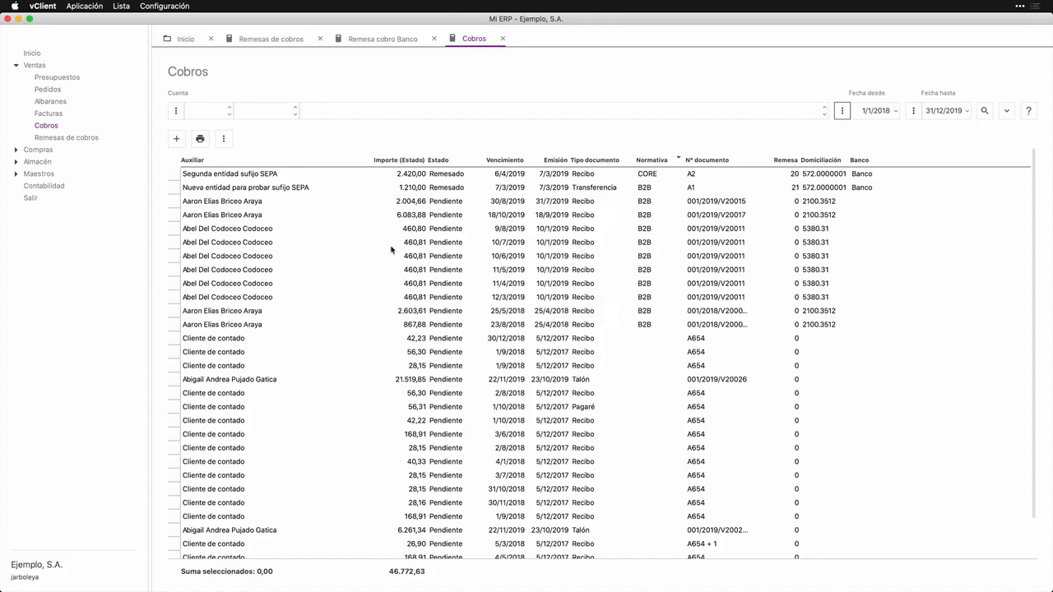
# Step: Select the B2B receipts due 30/8/2019 and 12/3/2019 and start generating a new remittance from them
pyautogui.click(232, 230)
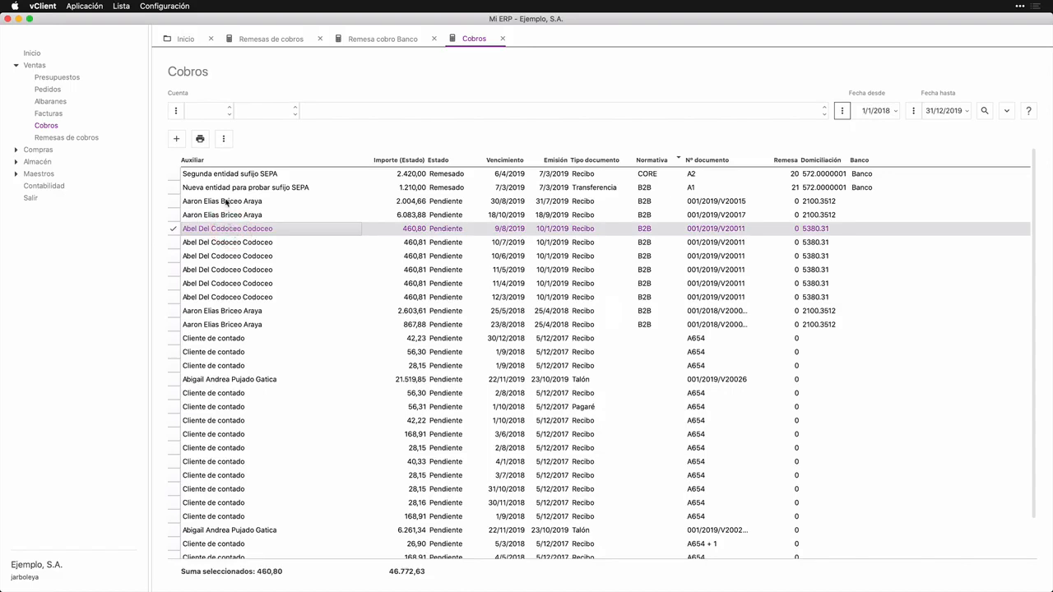
pyautogui.click(225, 202)
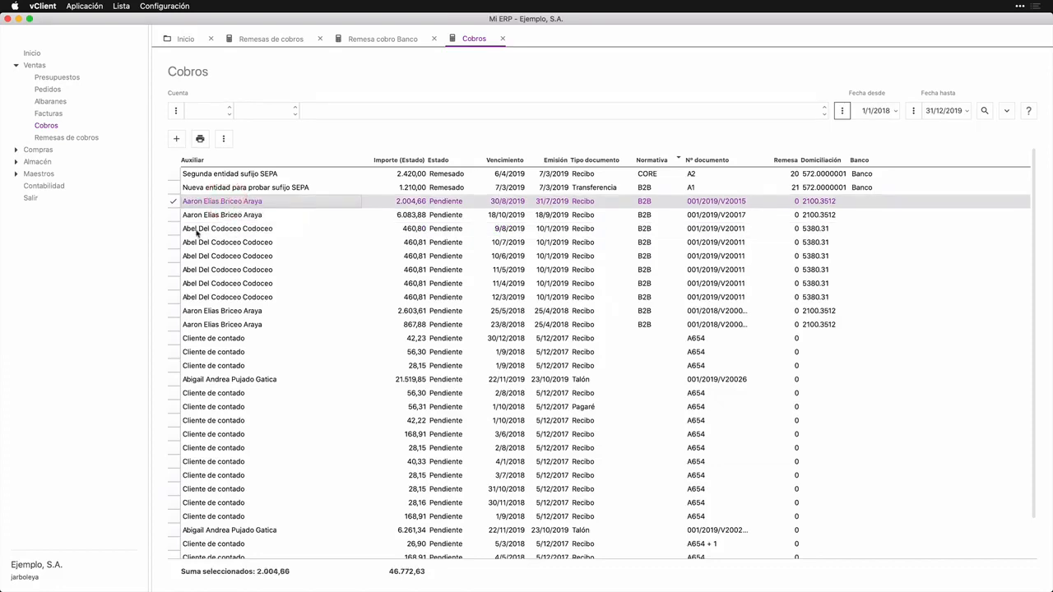
pyautogui.click(175, 298)
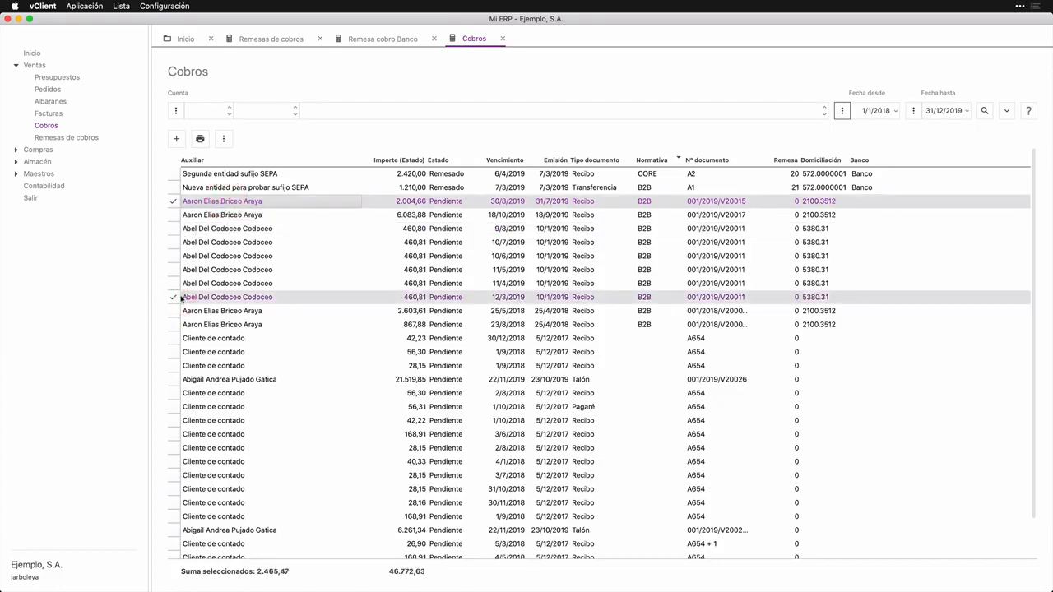
pyautogui.click(223, 139)
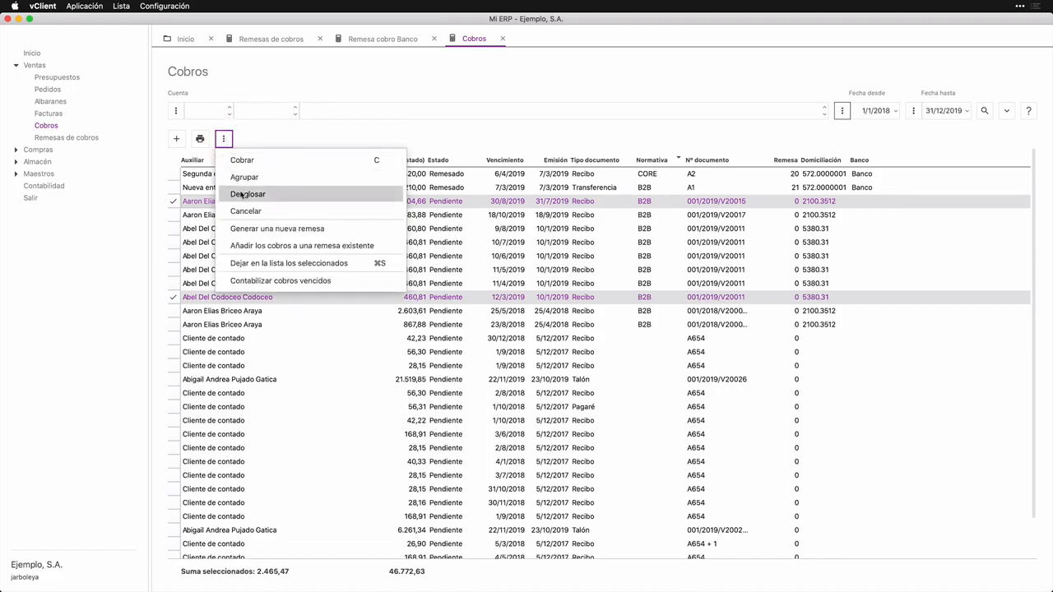
pyautogui.click(317, 230)
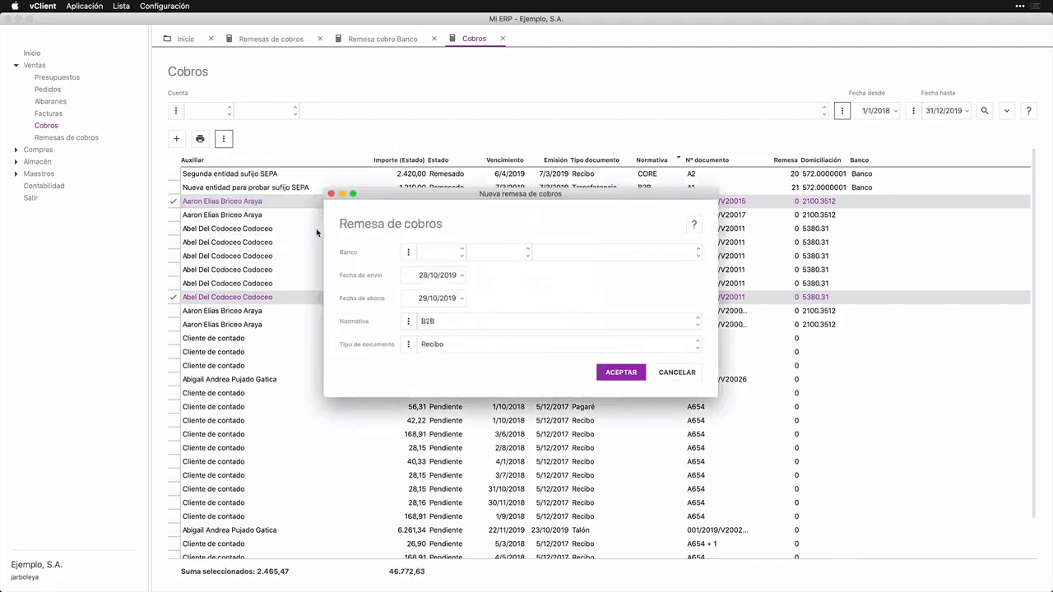
# Step: Set the new remittance's bank to account 572, subaccount 1
pyautogui.click(428, 252)
pyautogui.write('532')
pyautogui.press('Tab')
pyautogui.write('1')
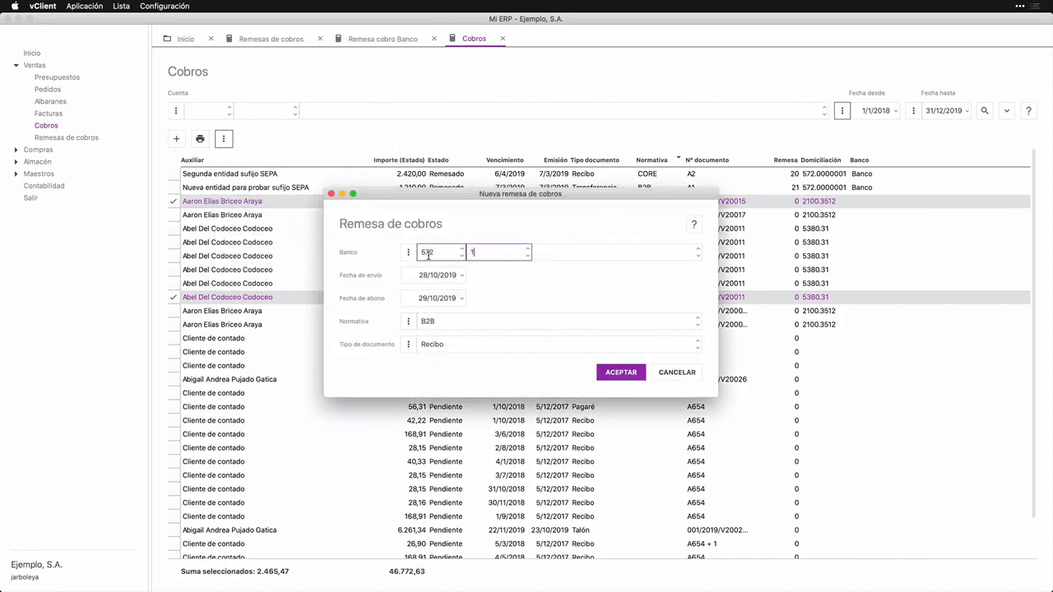
pyautogui.press('Tab')
pyautogui.press('Tab')
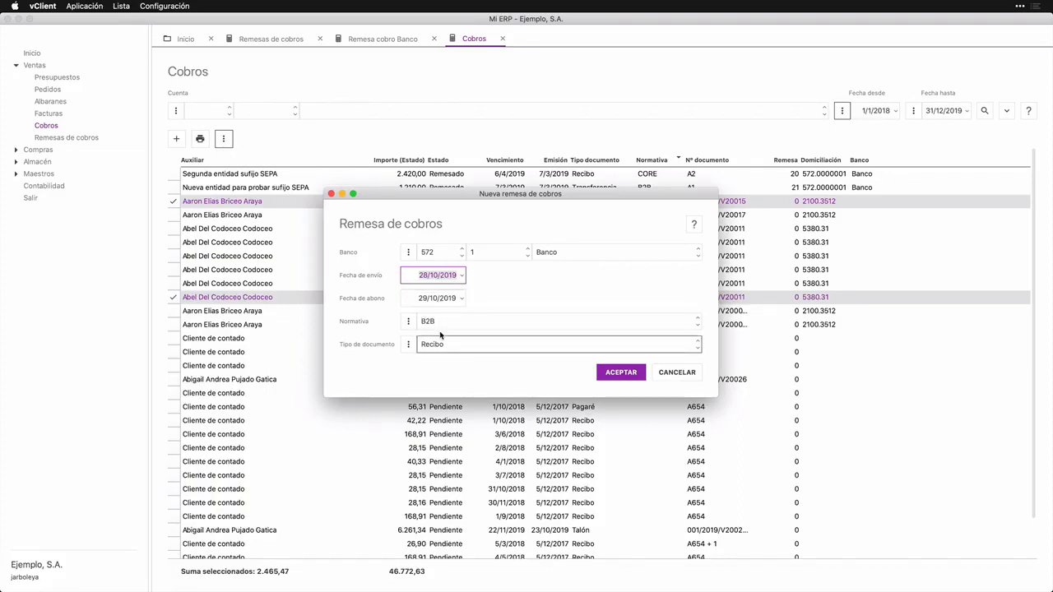
# Step: Examine the settings of the remittance's B2B regulation and close it without changes
pyautogui.click(408, 321)
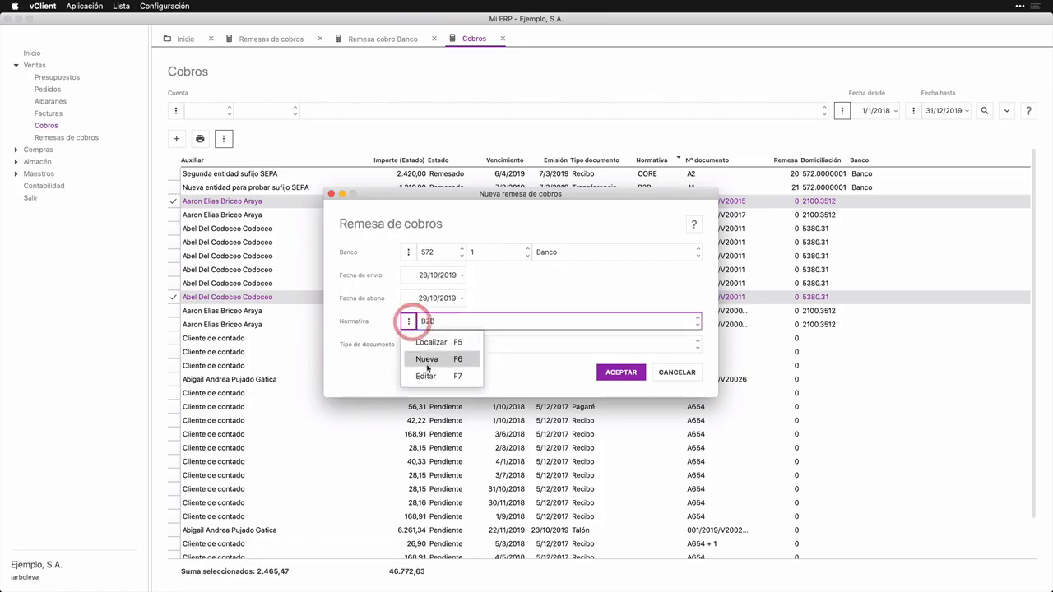
pyautogui.click(426, 376)
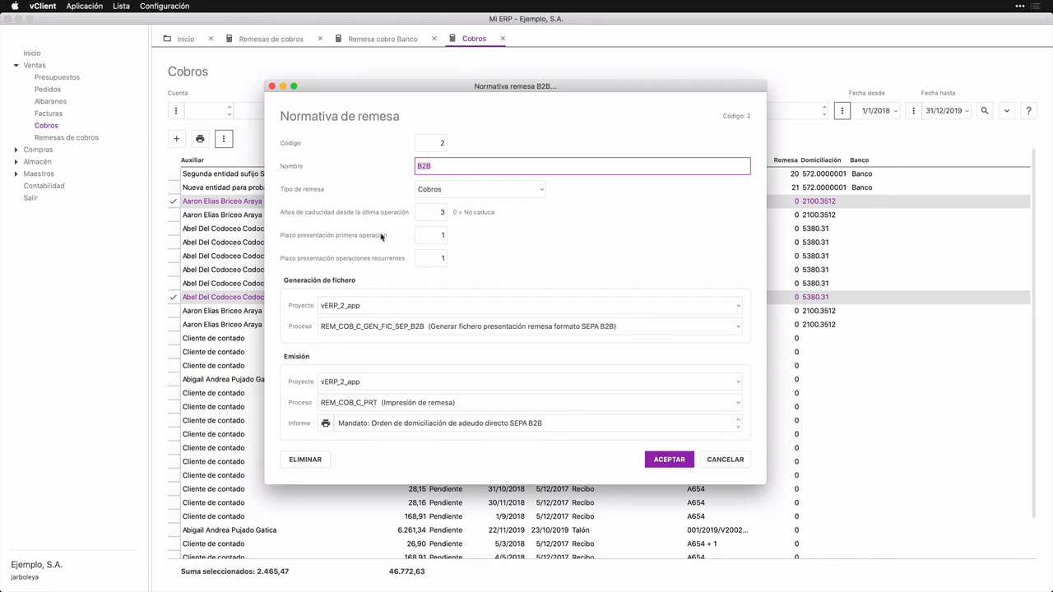
pyautogui.press('Escape')
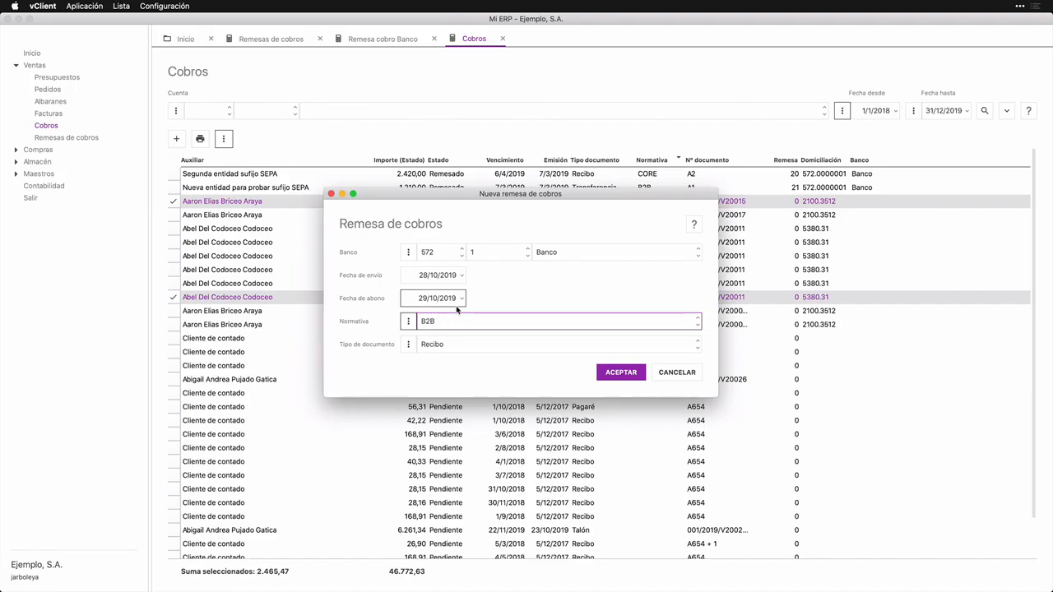
# Step: Generate the remittance with the entered data and accept its record
pyautogui.click(613, 377)
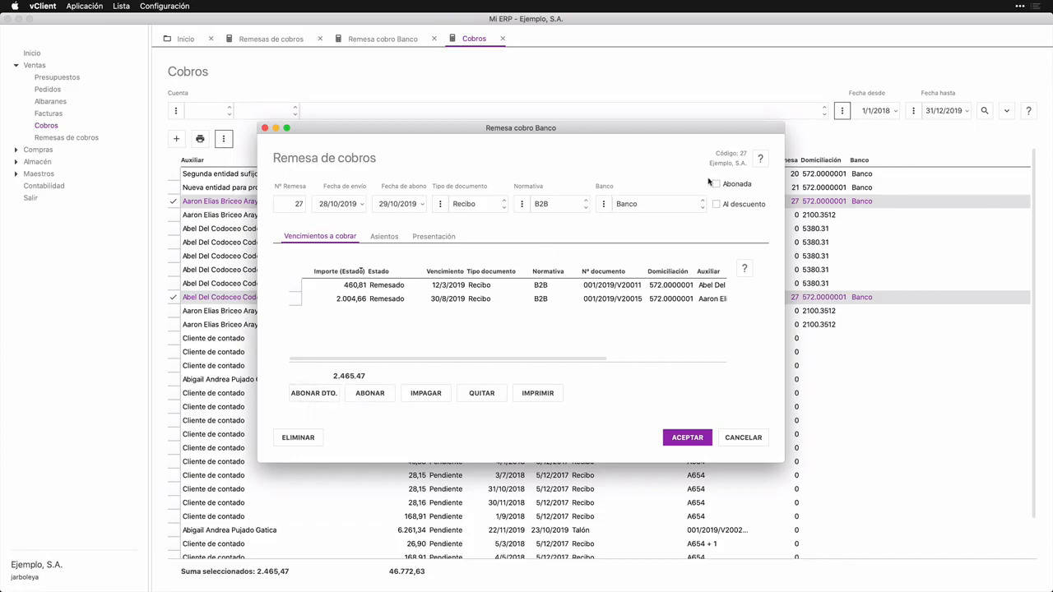
pyautogui.click(701, 440)
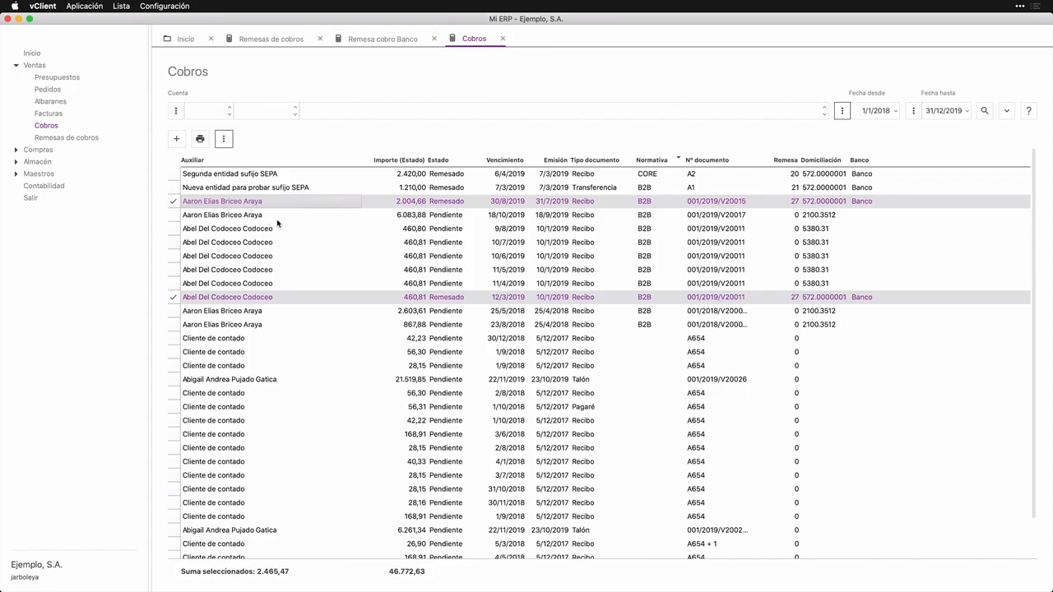
# Step: Refresh the Remesas de cobros list and select remittance 27 to check it
pyautogui.click(369, 42)
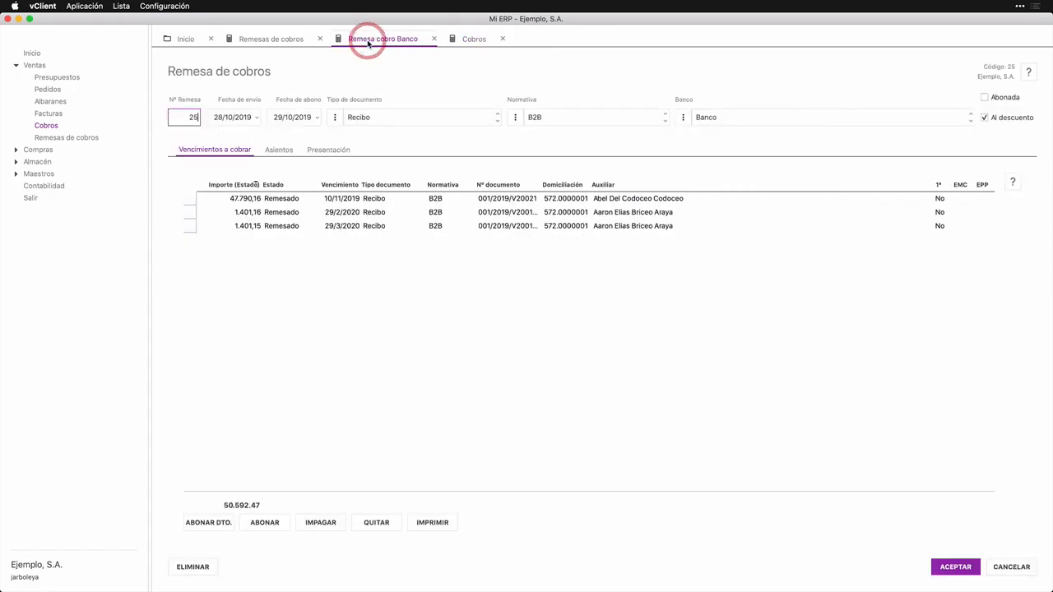
pyautogui.click(300, 41)
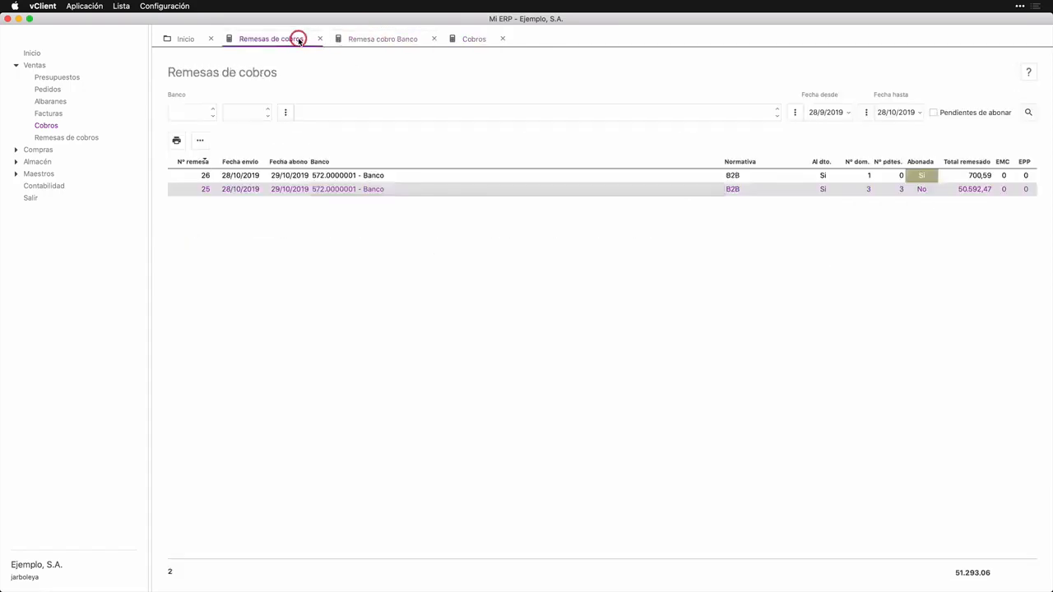
pyautogui.click(1029, 112)
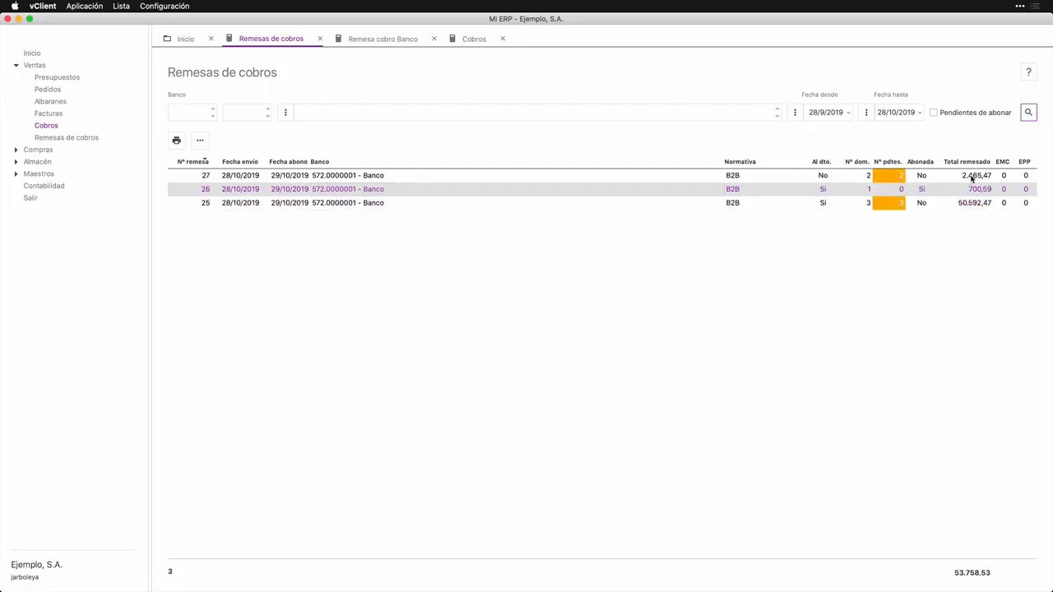
pyautogui.click(973, 178)
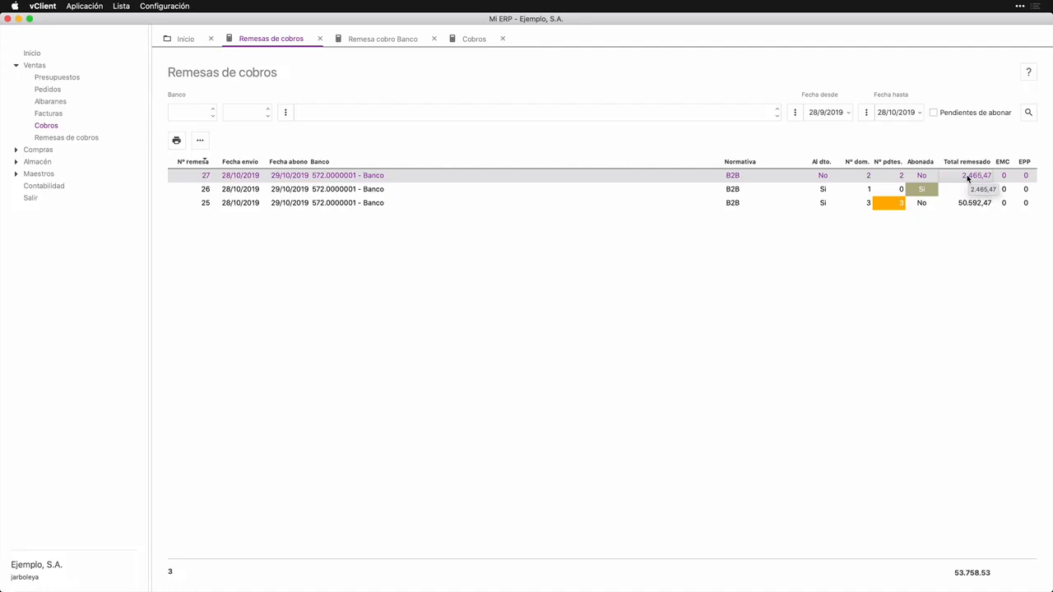
# Step: In Cobros, select the pending B2B receipts due 18/10/2019, 11/4/2019, 11/5/2019 and 10/6/2019
pyautogui.click(475, 40)
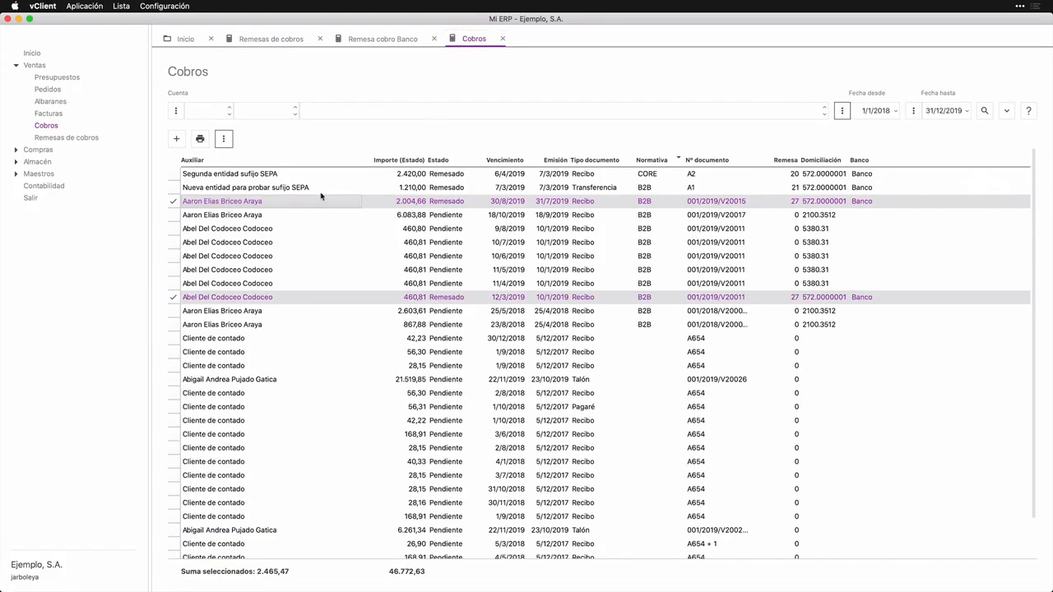
pyautogui.click(174, 215)
pyautogui.click(199, 218)
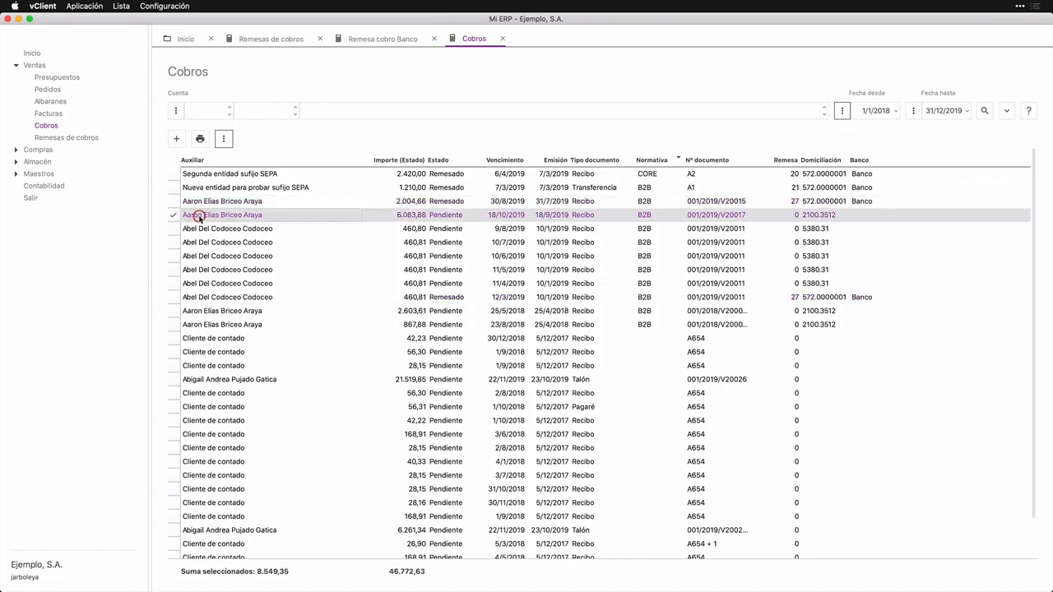
pyautogui.click(174, 284)
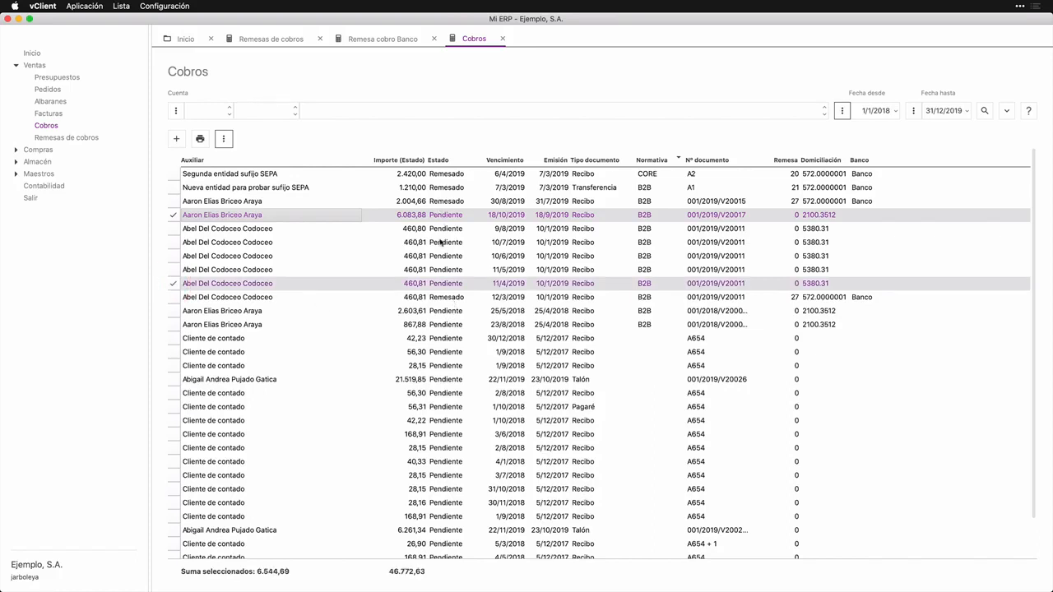
pyautogui.click(173, 270)
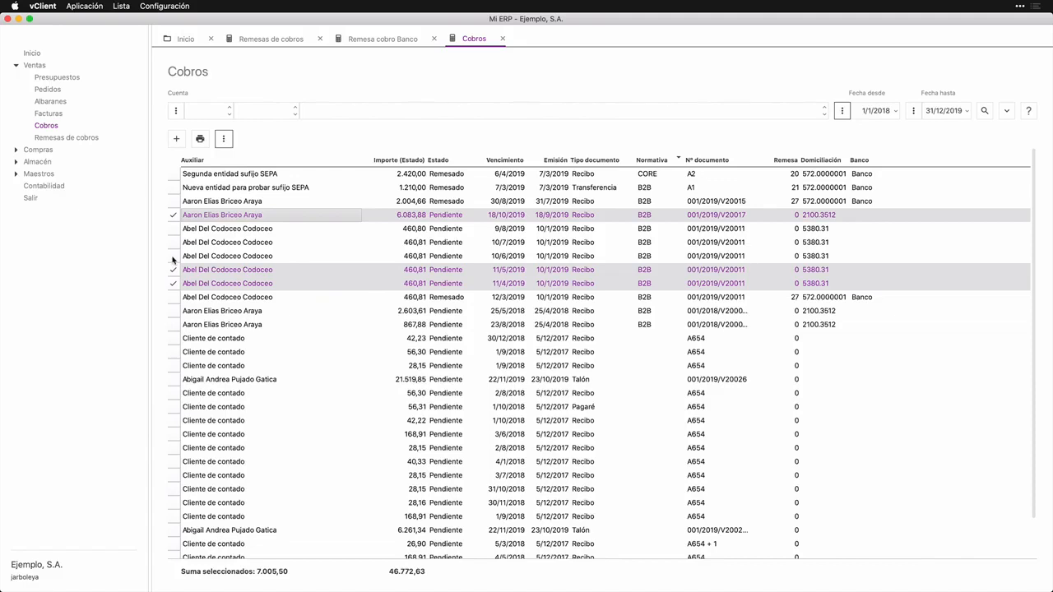
pyautogui.click(173, 256)
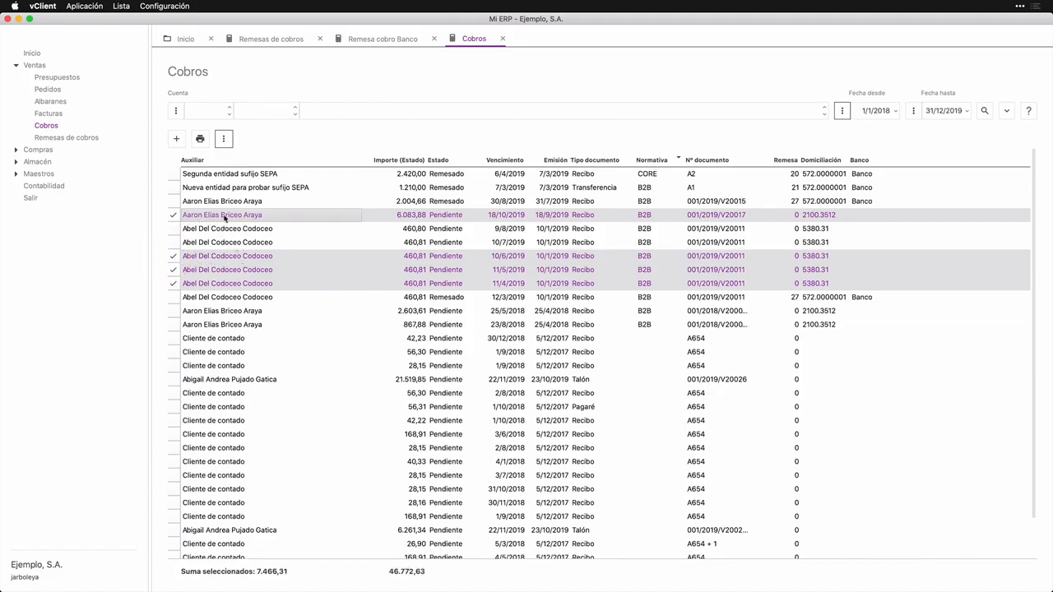
# Step: Add the selected collections to existing remittance 27
pyautogui.click(223, 138)
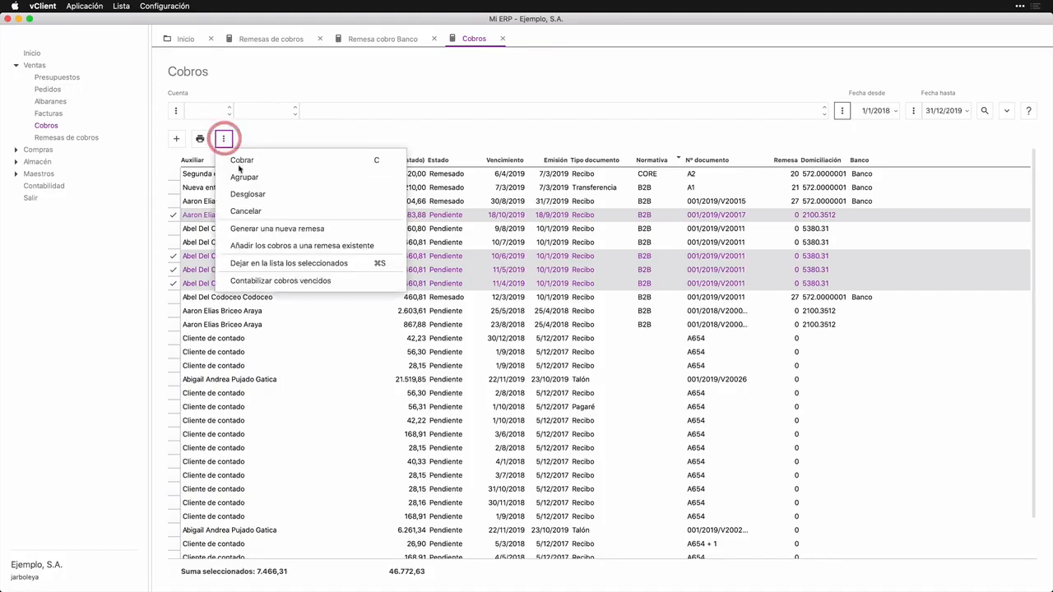
pyautogui.click(275, 249)
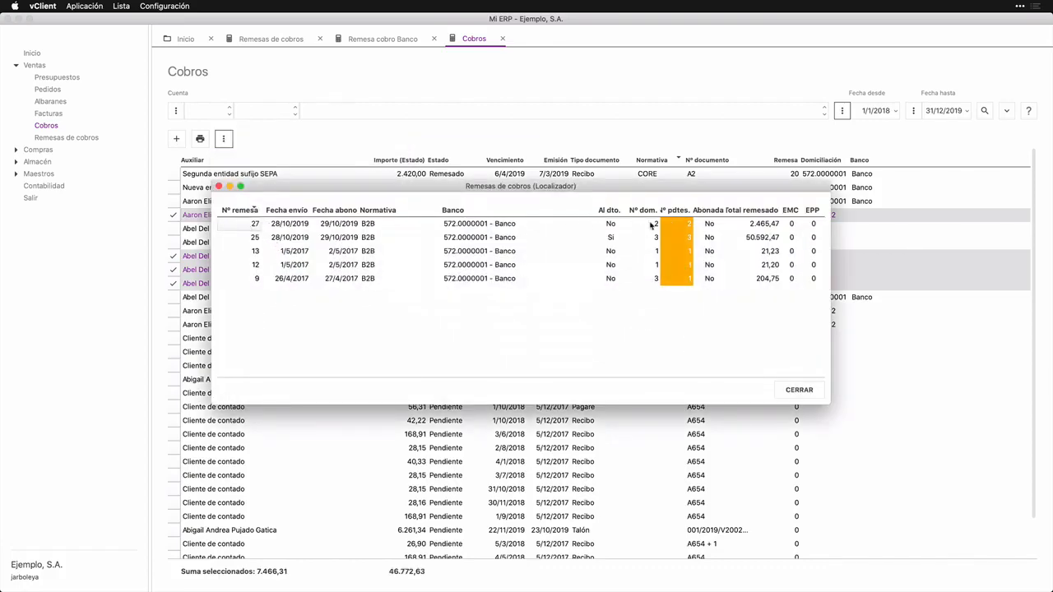
pyautogui.click(419, 225)
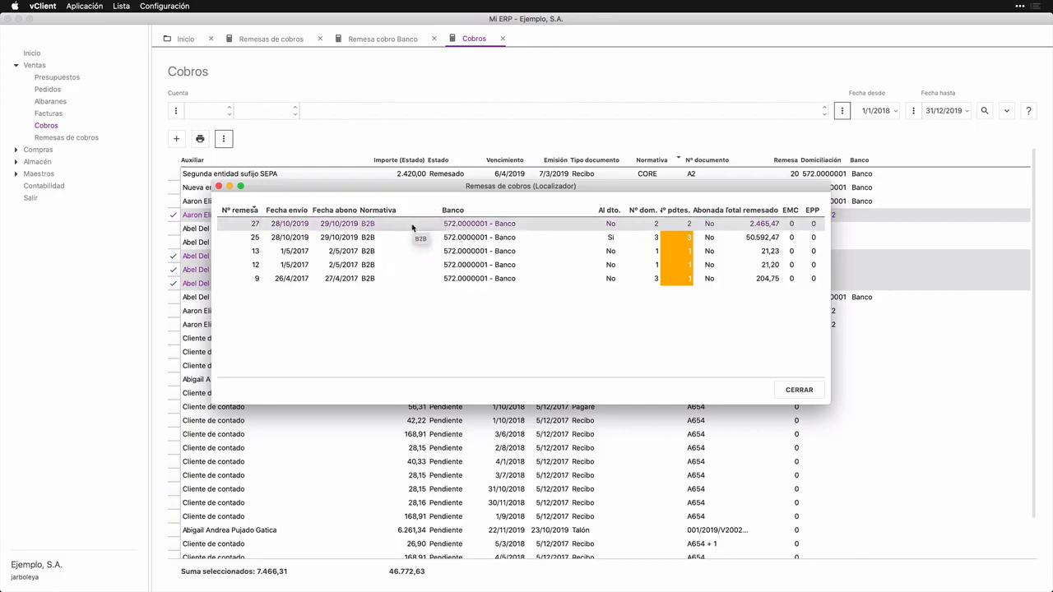
pyautogui.doubleClick(412, 226)
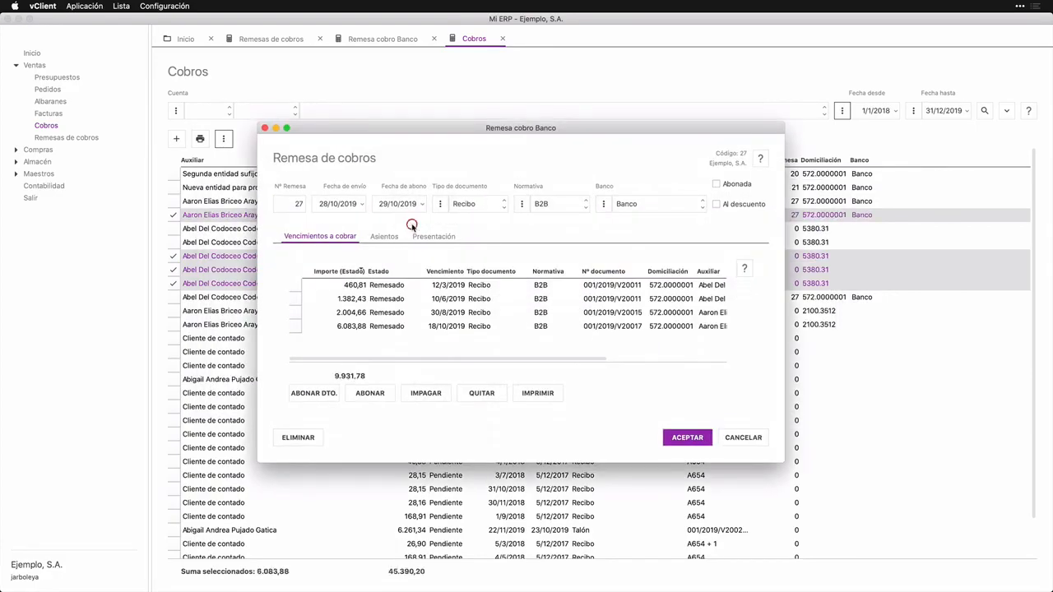
# Step: Open the remittance's 1.382,43 receipt and examine its groupings and breakdowns, returning to its due payment data
pyautogui.moveTo(428, 132); pyautogui.dragTo(627, 140)
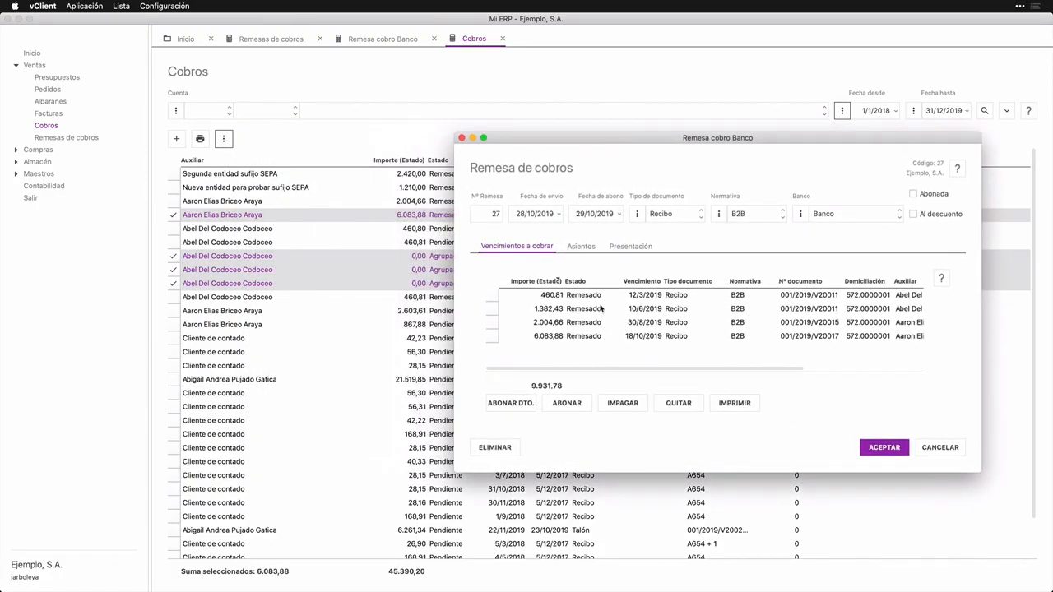
pyautogui.click(550, 311)
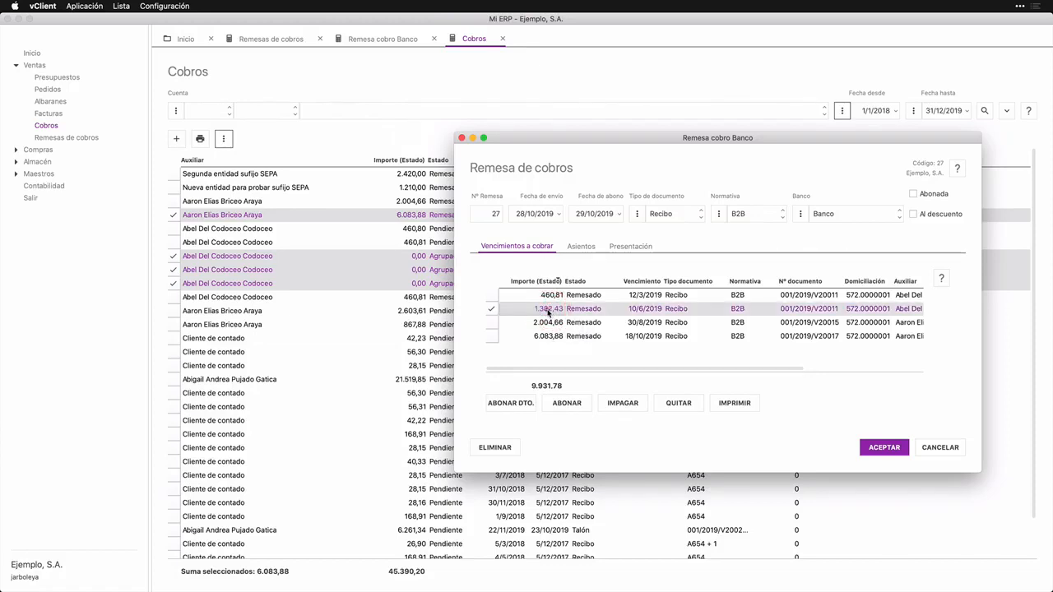
pyautogui.doubleClick(549, 310)
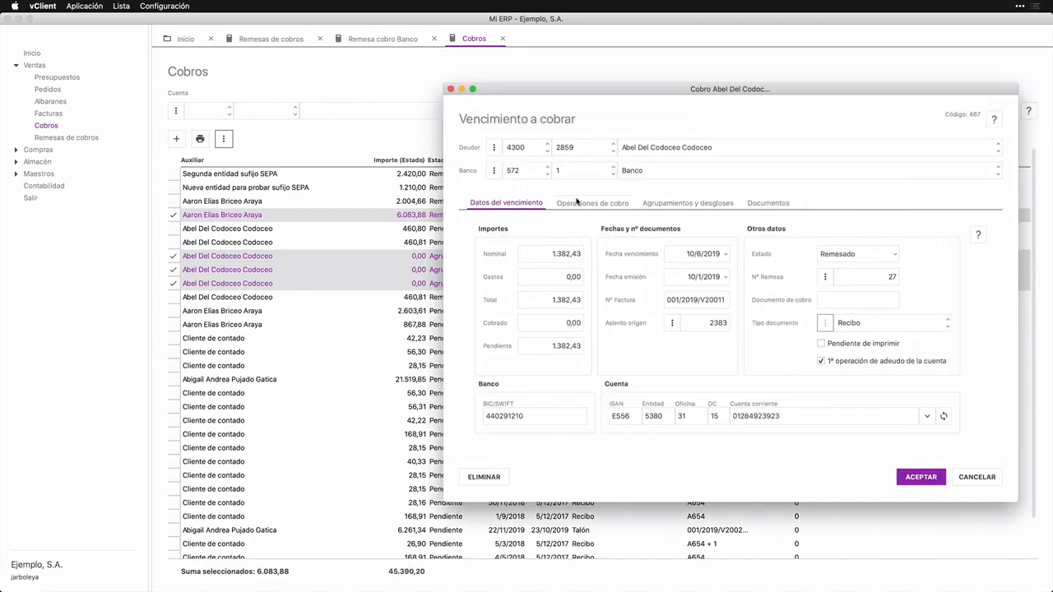
pyautogui.click(663, 204)
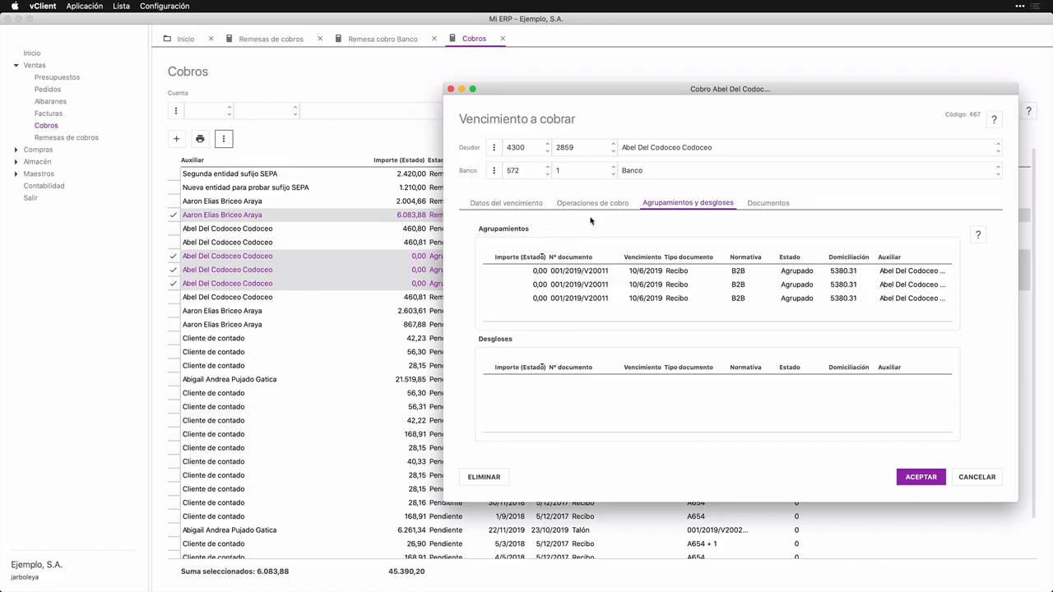
pyautogui.click(524, 205)
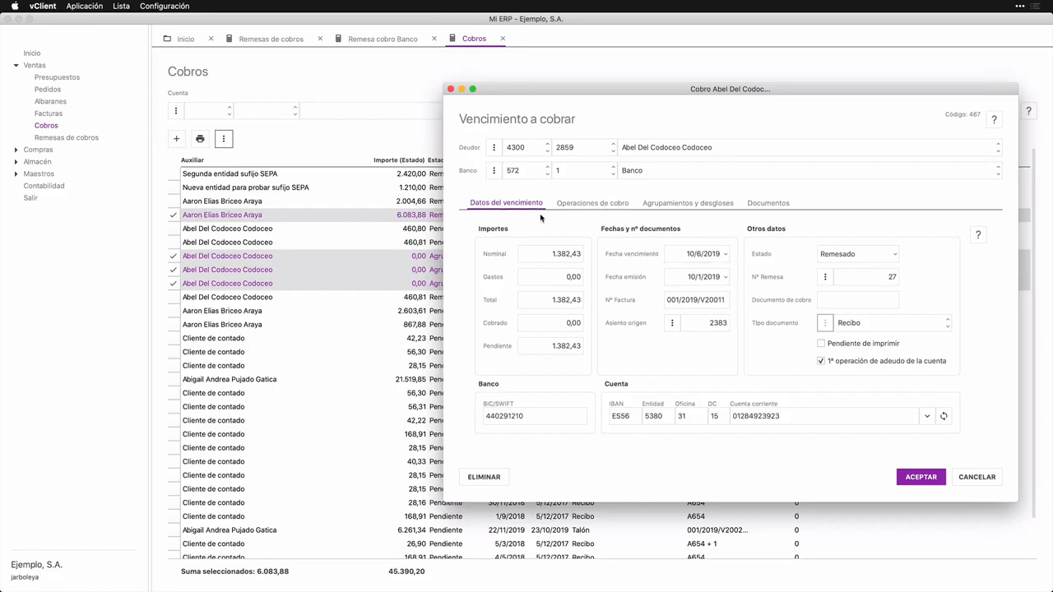
# Step: Close the receipt without saving, go through the due payments in remittance 27, and accept the remittance
pyautogui.click(978, 477)
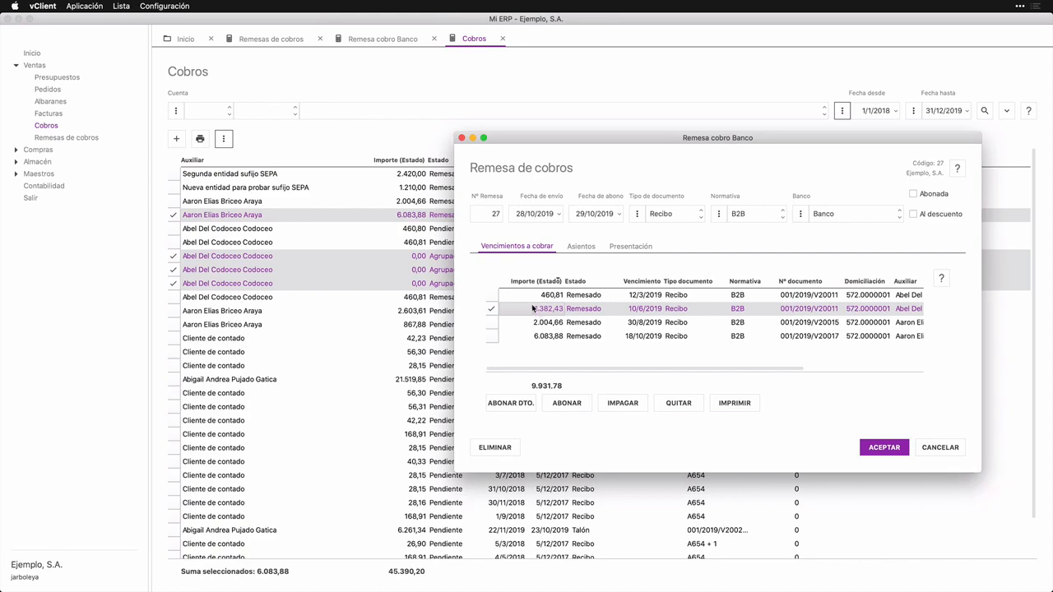
pyautogui.click(527, 294)
pyautogui.click(524, 309)
pyautogui.click(522, 323)
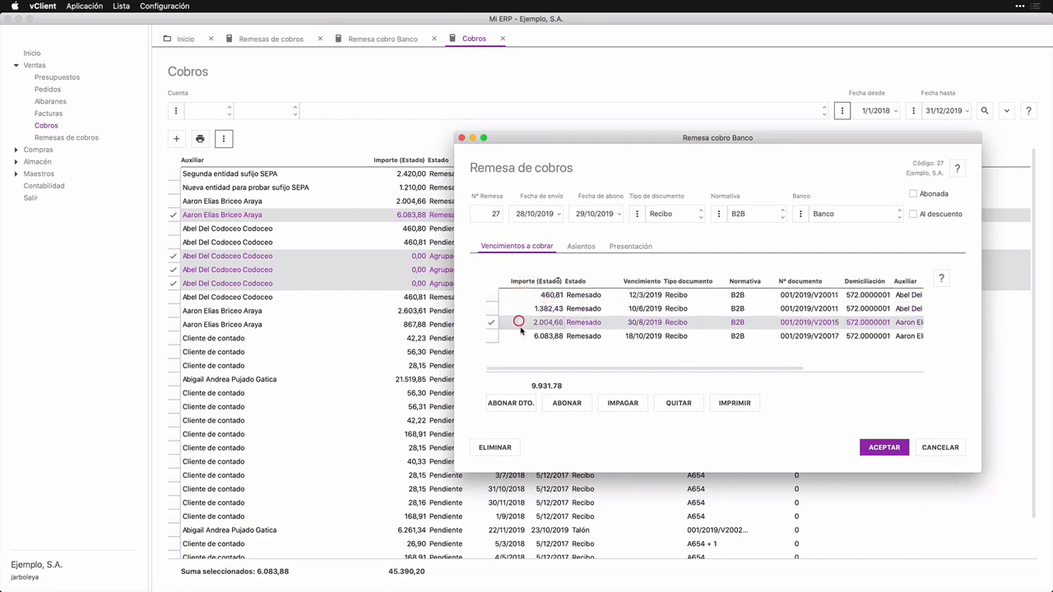
pyautogui.click(521, 337)
pyautogui.click(529, 309)
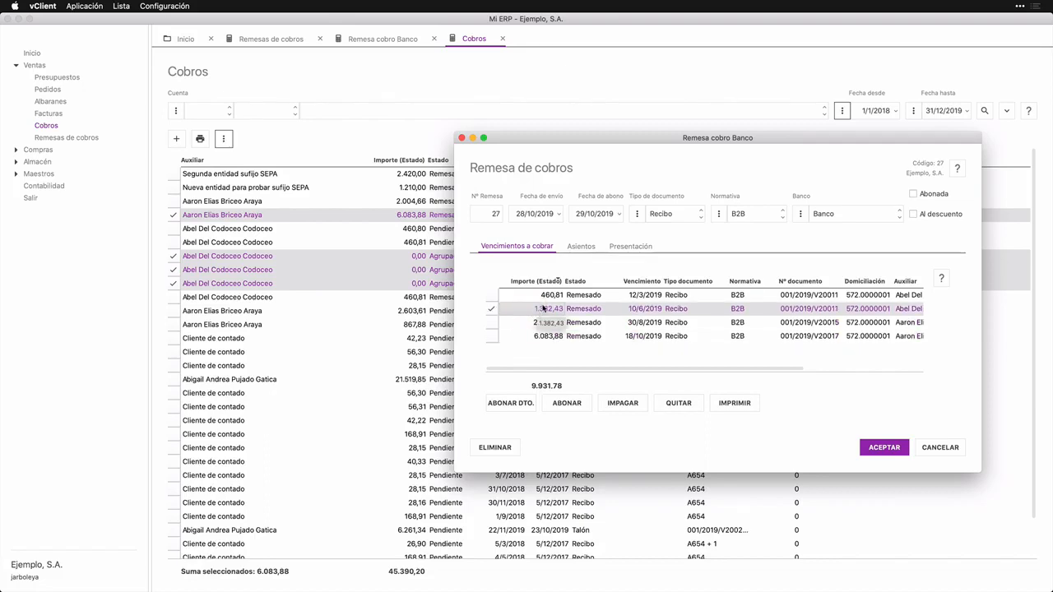
pyautogui.click(516, 311)
pyautogui.click(528, 352)
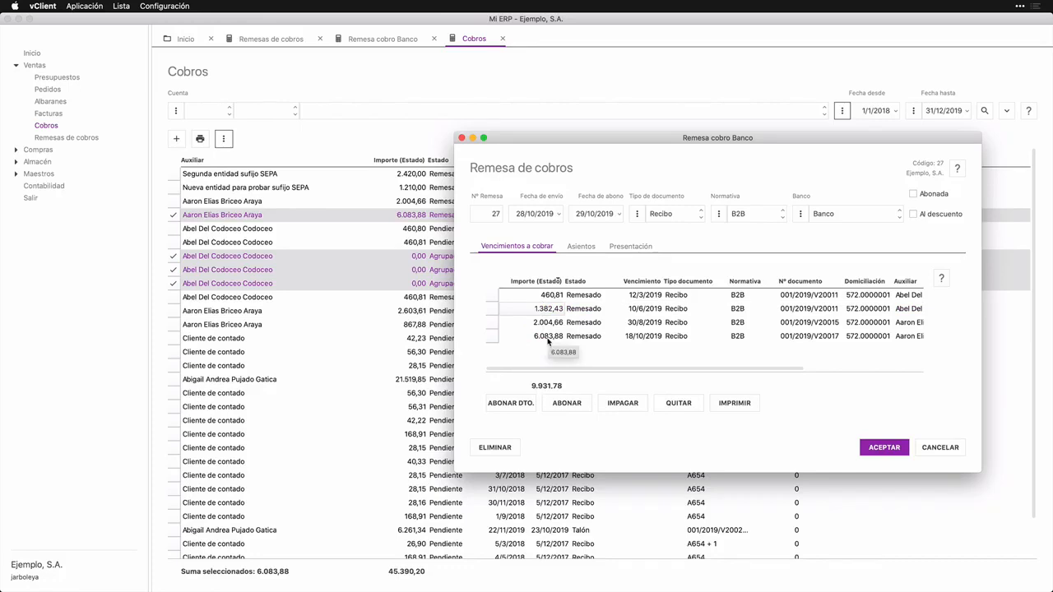
pyautogui.click(879, 449)
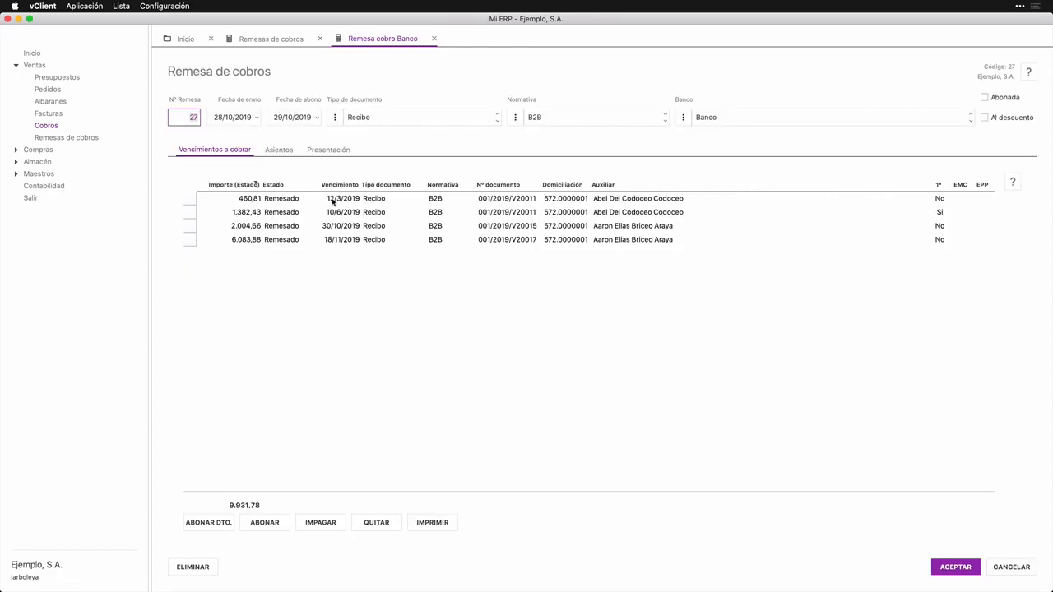
# Step: Compare remittance 27's row in the Remesas de cobros list with the due payments in its own record
pyautogui.click(272, 40)
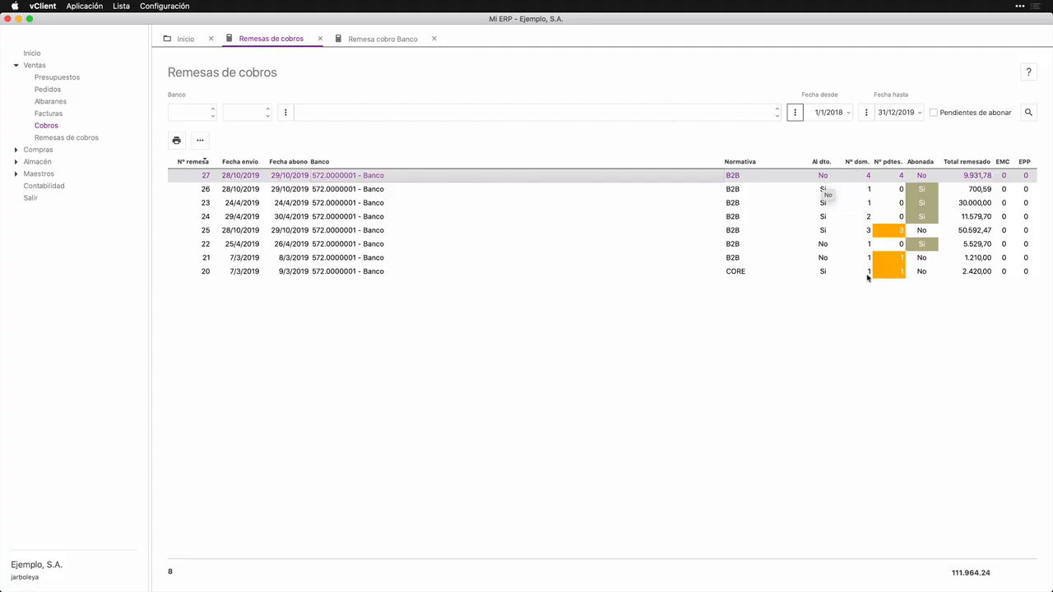
pyautogui.click(357, 39)
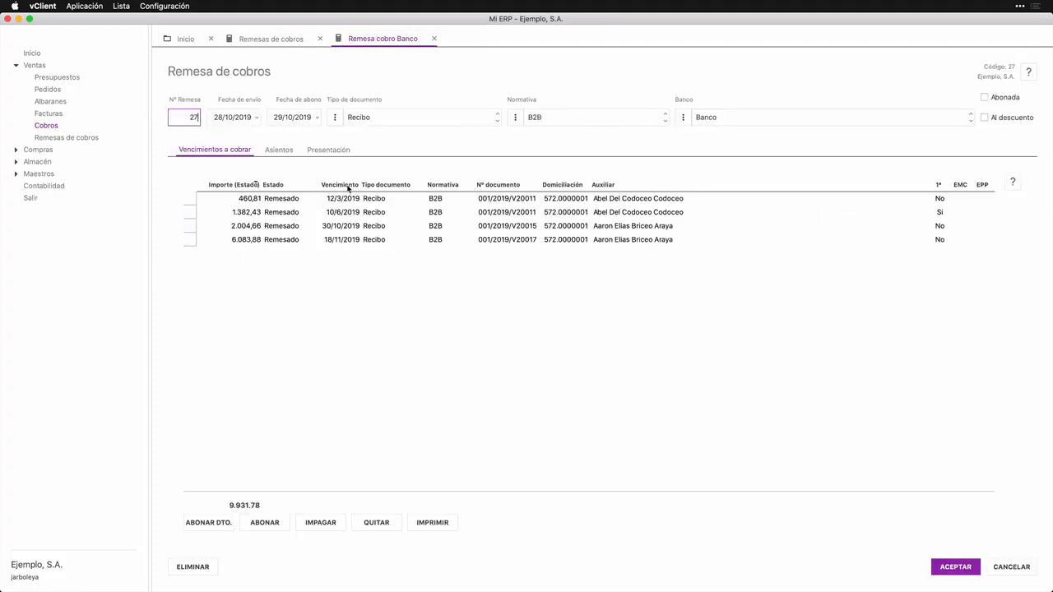
pyautogui.click(285, 39)
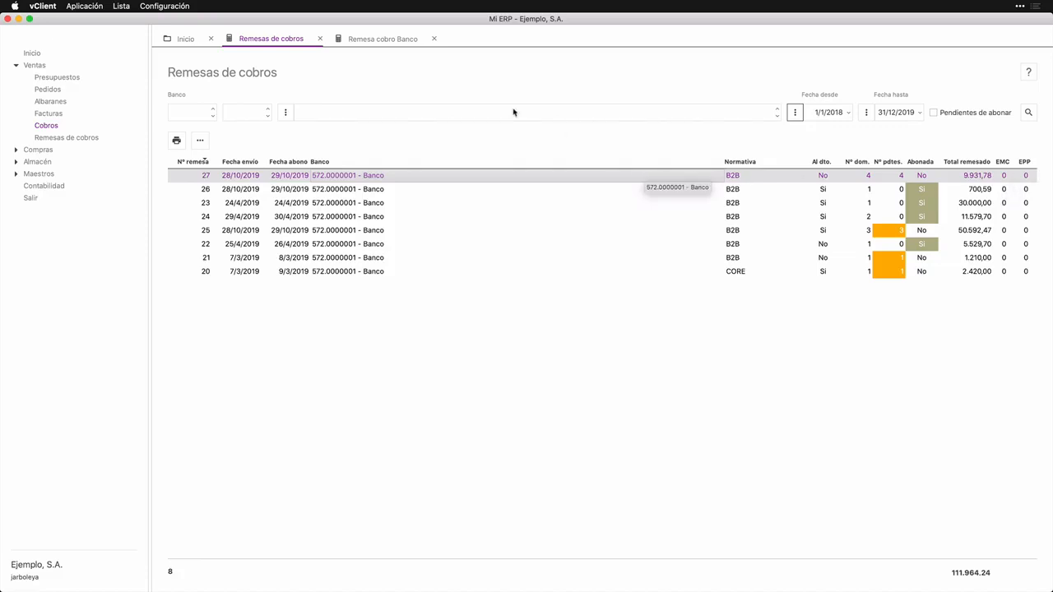
pyautogui.click(387, 41)
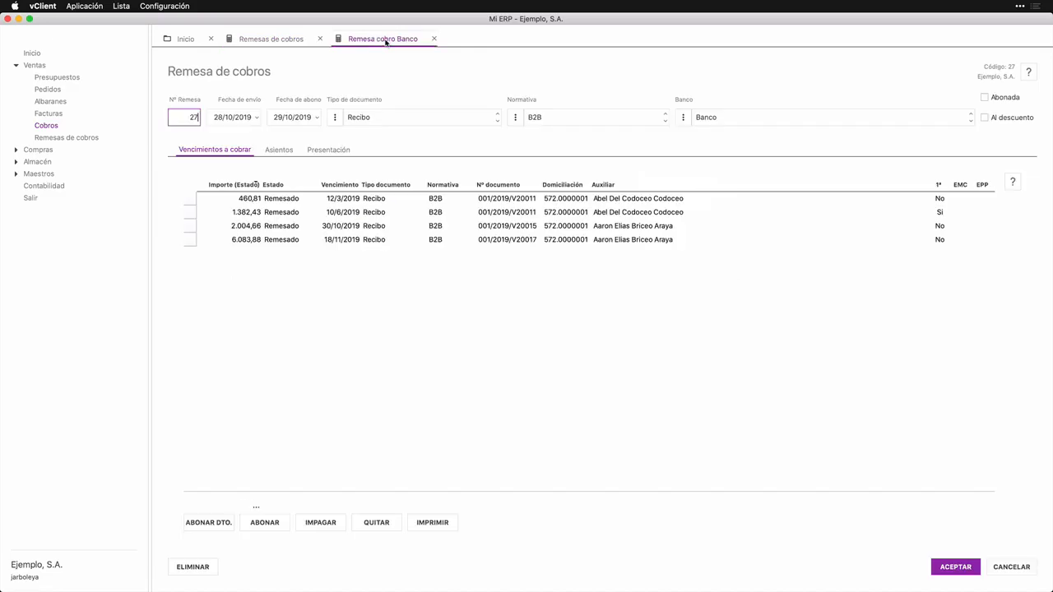
# Step: Open the 460,81 receipt due 12/3/2019 and examine the mandate in its debtor account's commercial conditions
pyautogui.doubleClick(396, 201)
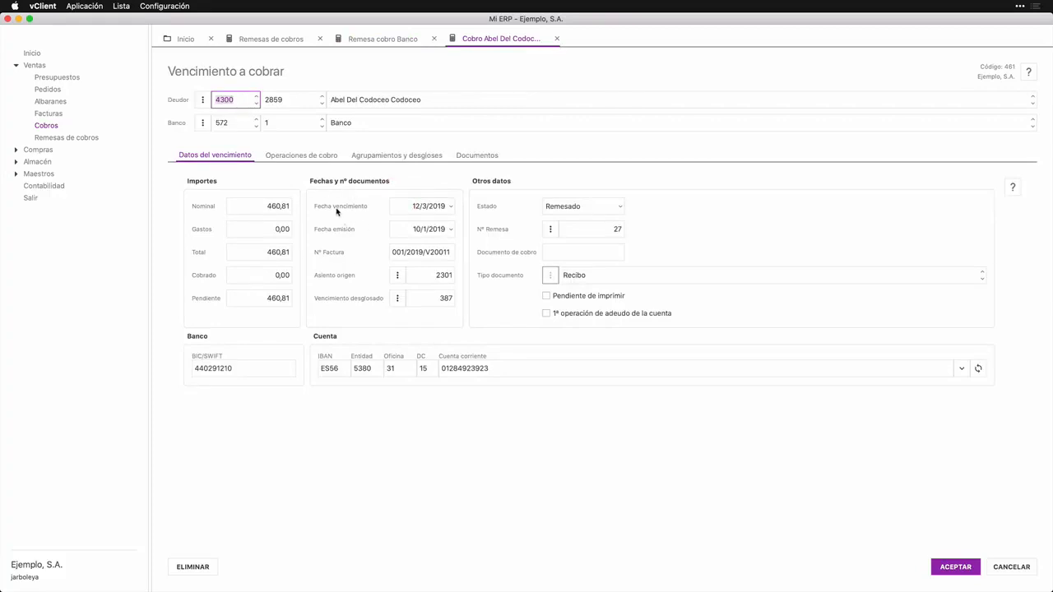
pyautogui.click(202, 100)
pyautogui.click(221, 154)
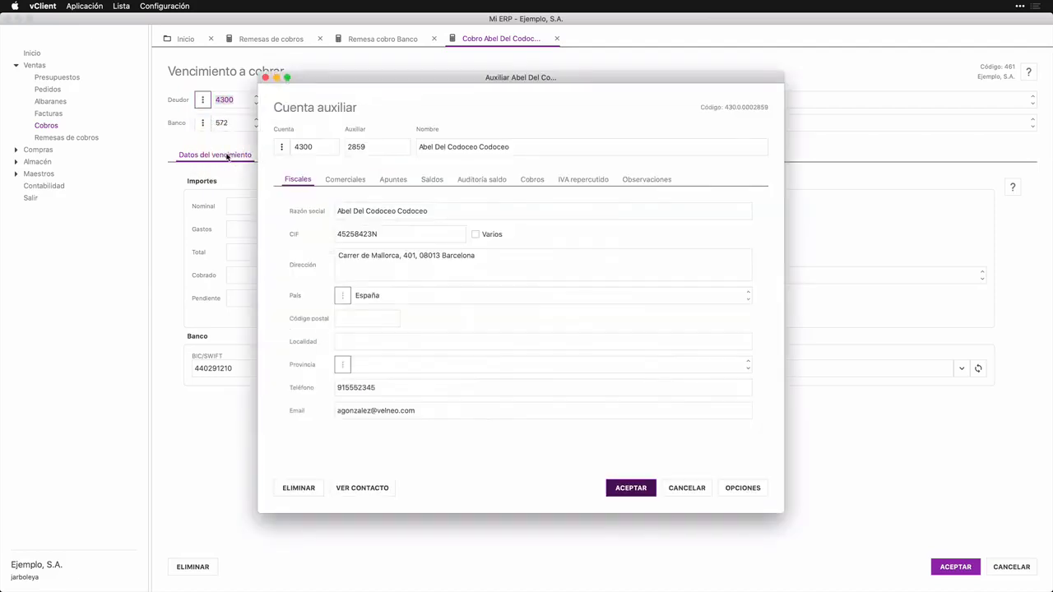
pyautogui.click(342, 180)
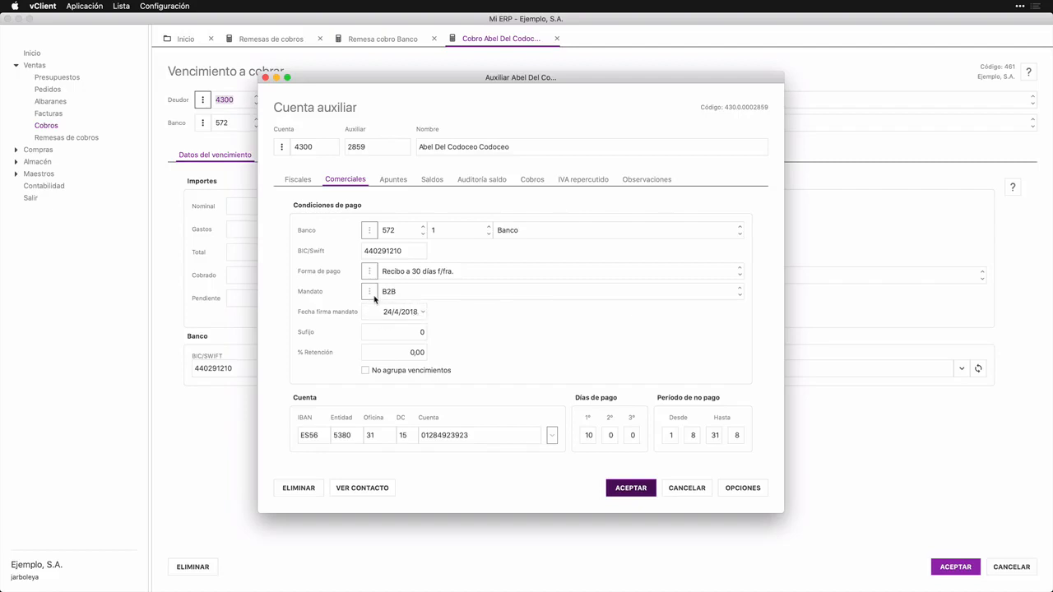
pyautogui.click(372, 296)
pyautogui.press('Escape')
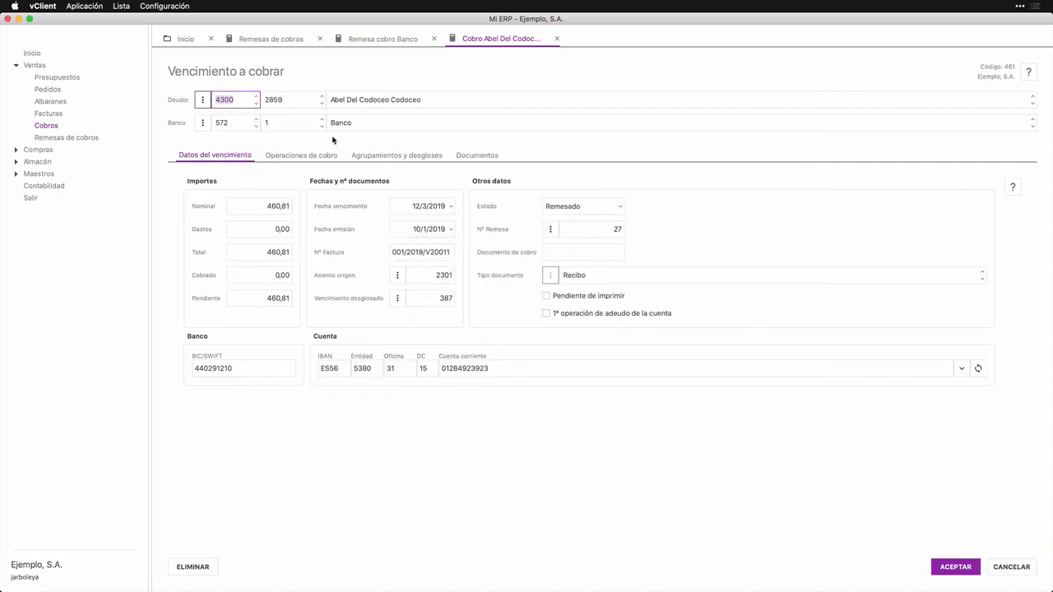
# Step: From remittance 27, open the B2B normativa record and examine its expiry and presentation periods, then close it
pyautogui.click(366, 39)
pyautogui.click(515, 117)
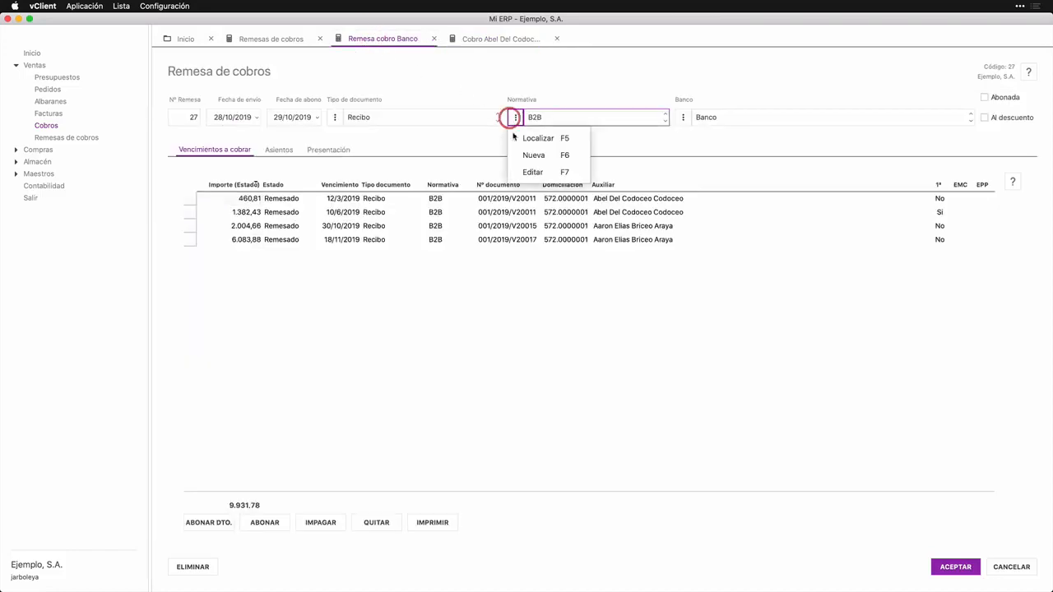
pyautogui.click(532, 172)
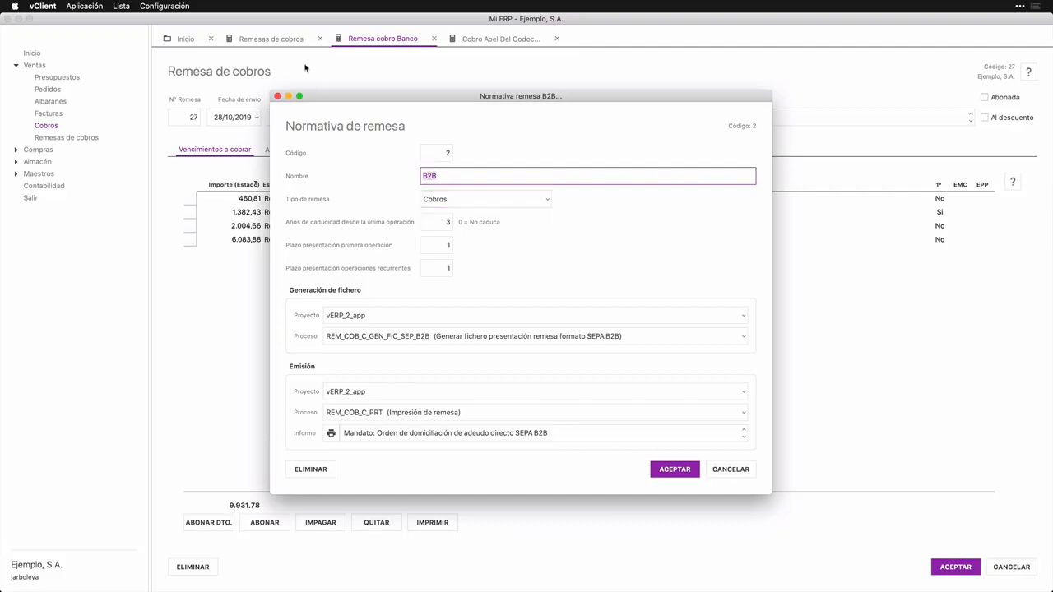
pyautogui.press('Escape')
# Step: Check remittance 27 in the list and re-examine the first-operation presentation period in its B2B normativa
pyautogui.click(282, 41)
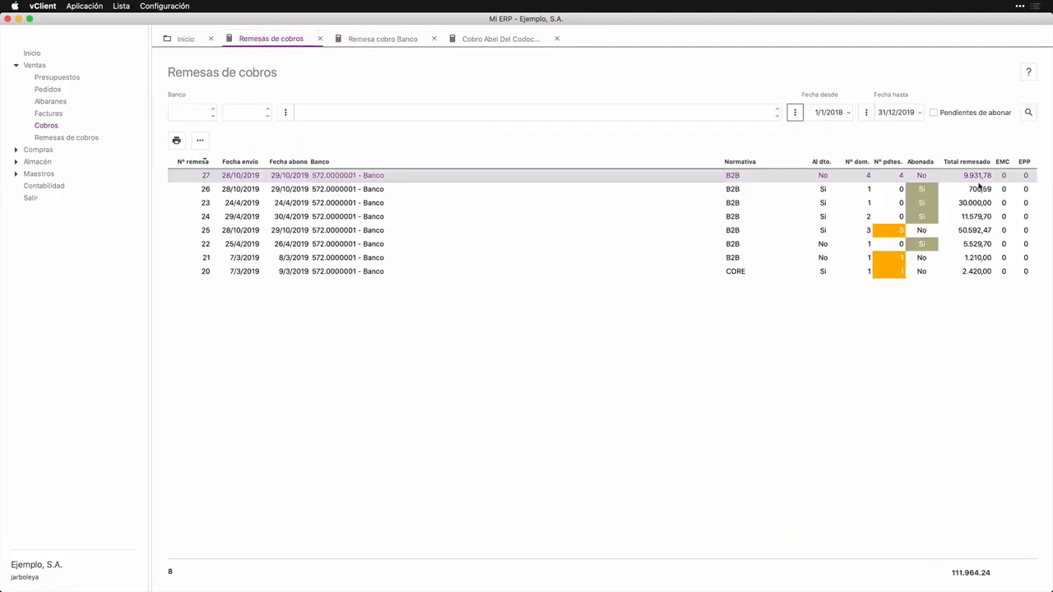
pyautogui.click(381, 41)
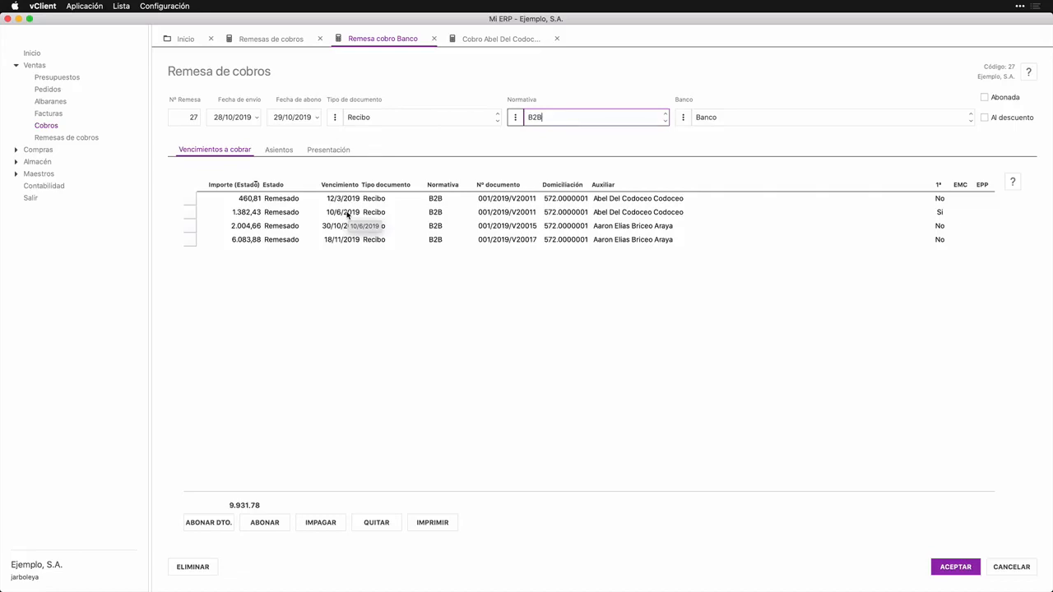
pyautogui.click(518, 119)
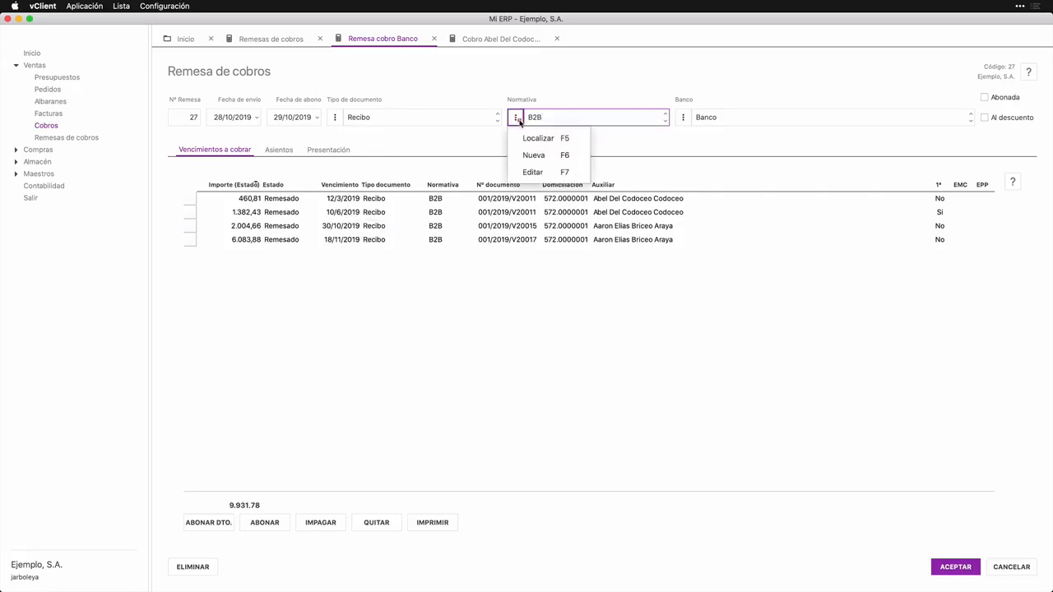
pyautogui.click(533, 172)
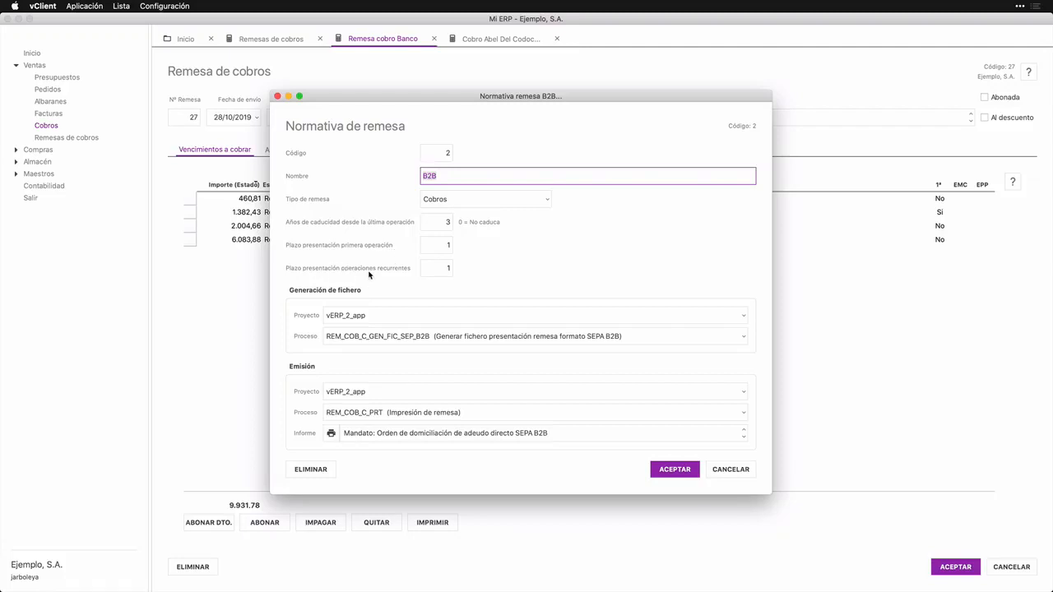
pyautogui.click(442, 246)
pyautogui.click(278, 97)
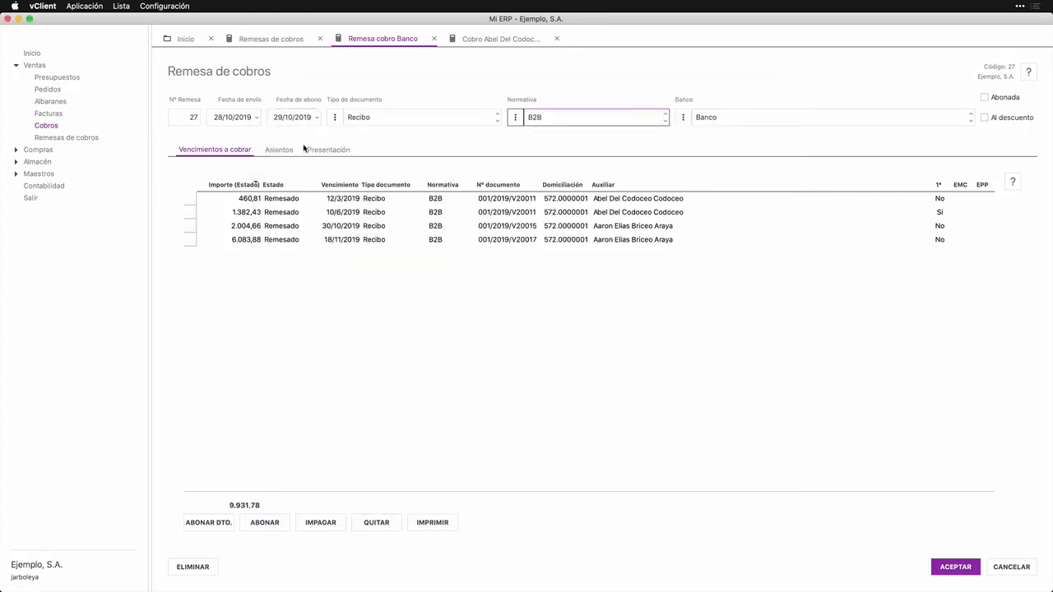
# Step: Select the due payment of 12/3/2019, check the Fecha de abono, and try the Al descuento option before clearing it again
pyautogui.click(342, 200)
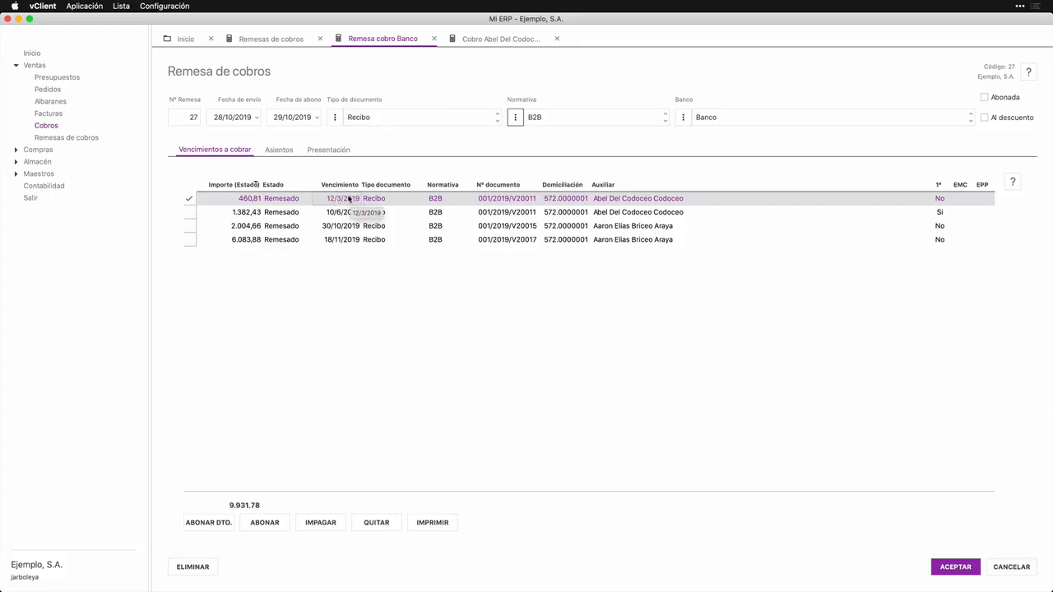
pyautogui.click(300, 117)
pyautogui.click(986, 117)
pyautogui.click(985, 117)
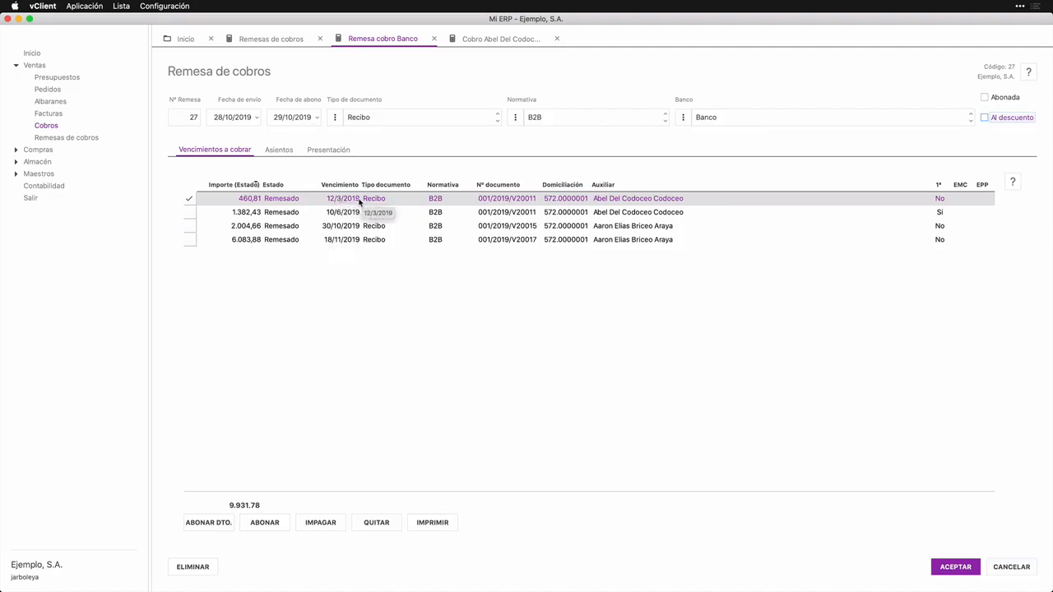
# Step: In the Remesas de cobros list, go over the bank filters and set the Pendientes de abonar filter
pyautogui.click(279, 39)
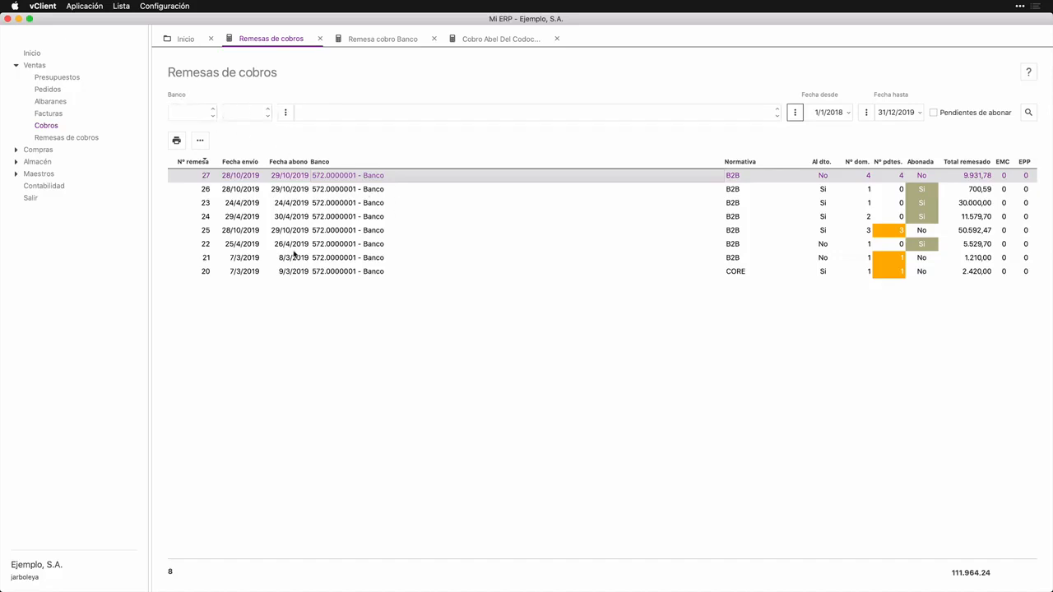
pyautogui.click(199, 111)
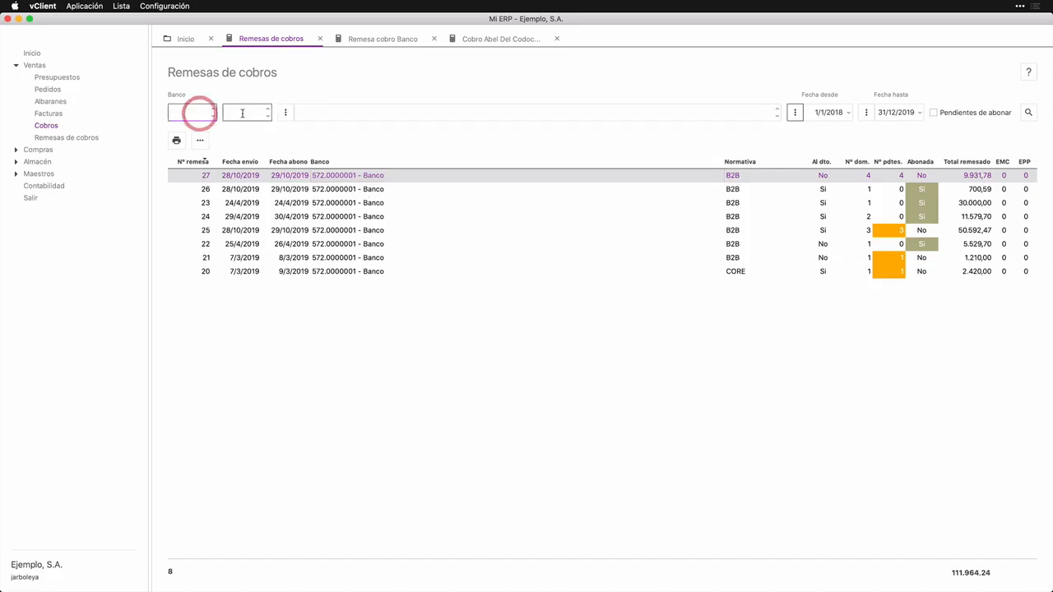
pyautogui.click(240, 112)
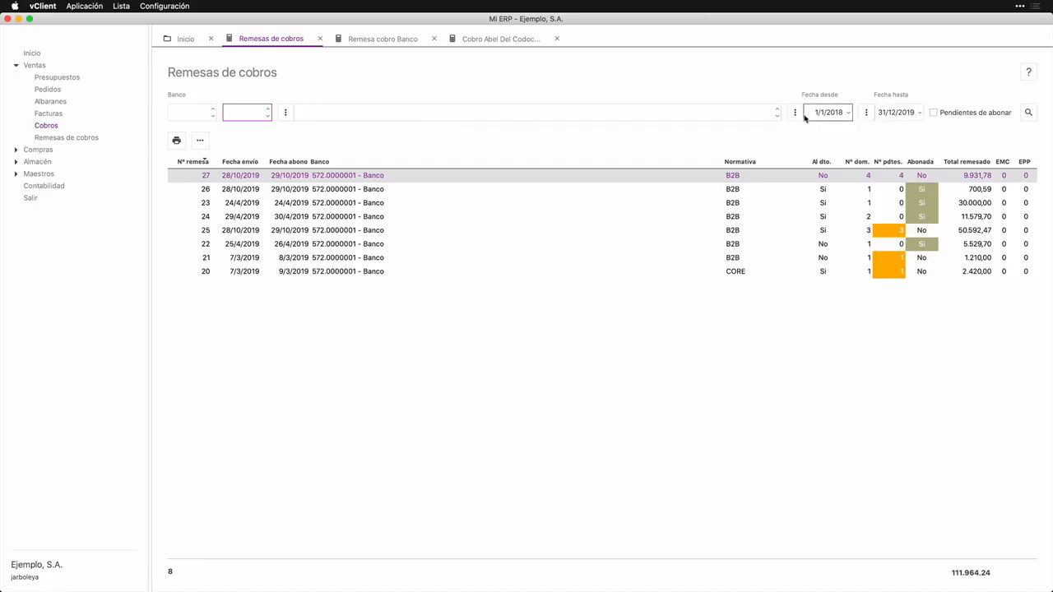
pyautogui.click(933, 113)
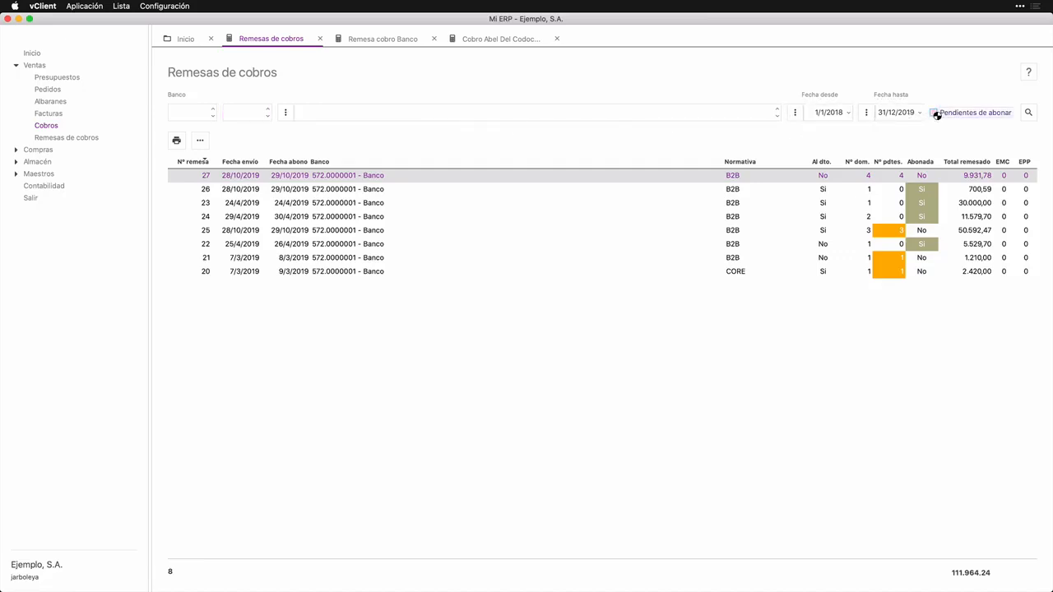